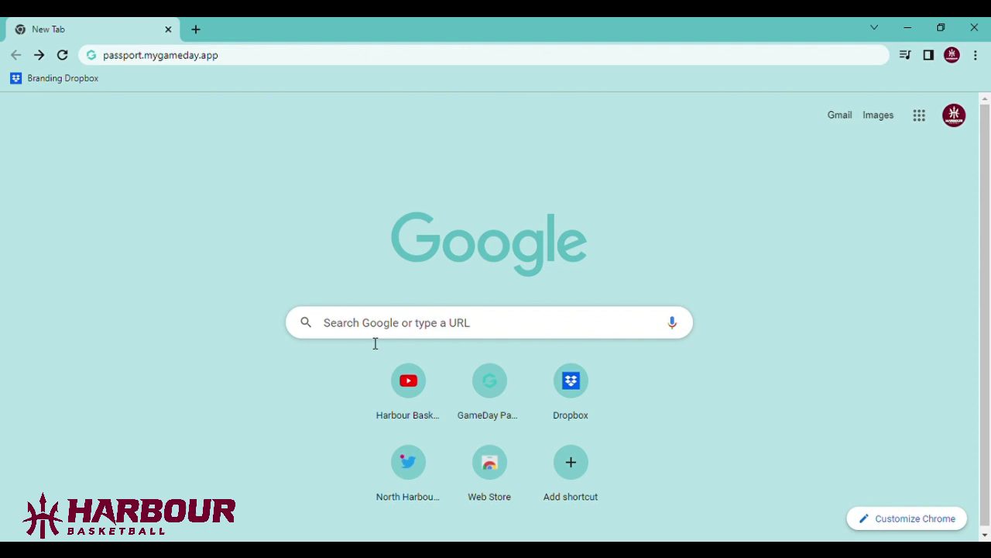
# - Load the GameDay Passport login page and look over the Register sign-up form
pyautogui.click(239, 64)
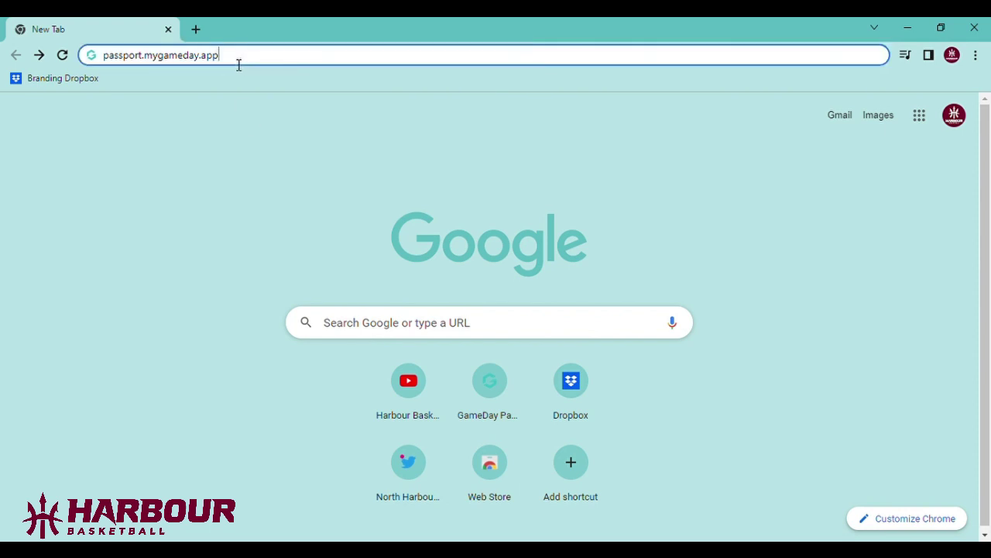
pyautogui.press('Return')
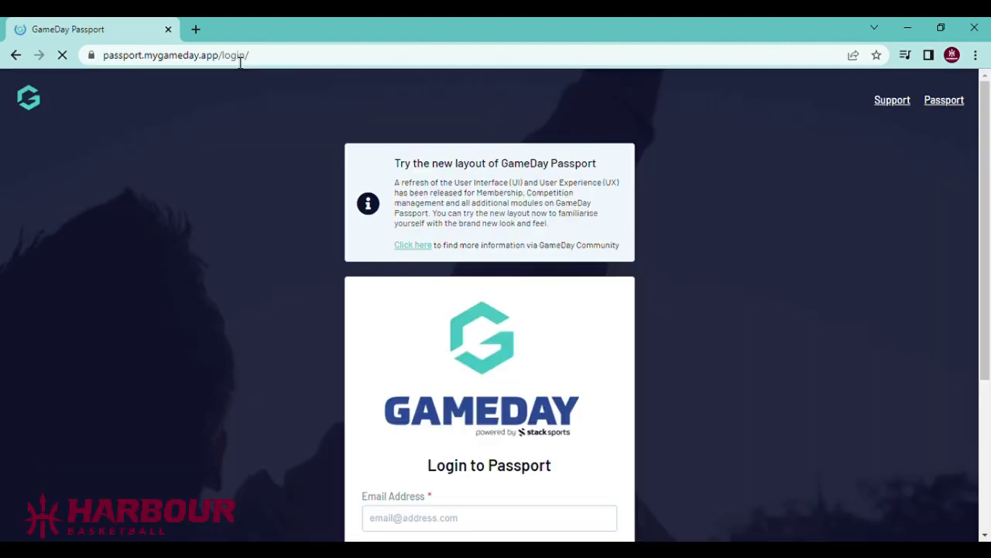
pyautogui.scroll(-3, 518, 341)
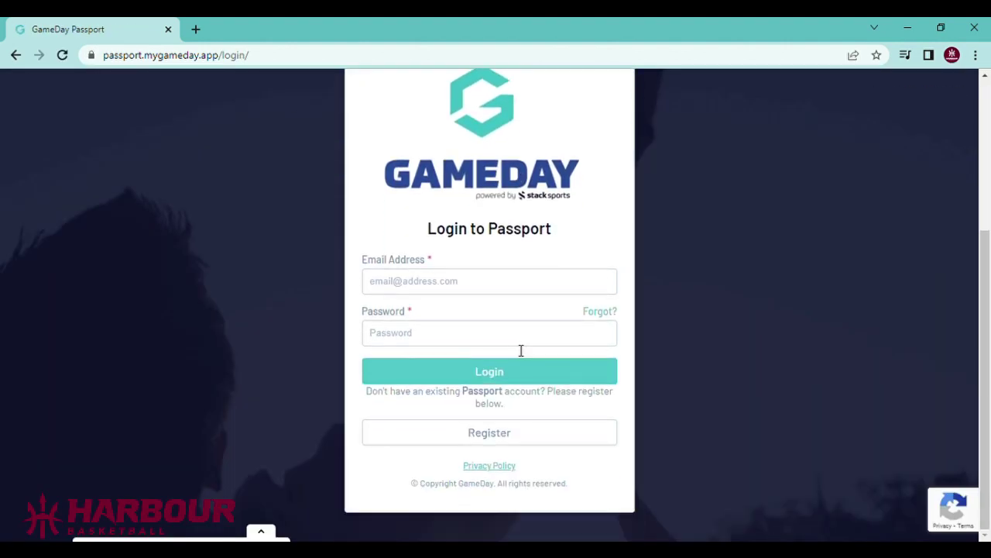
pyautogui.click(526, 438)
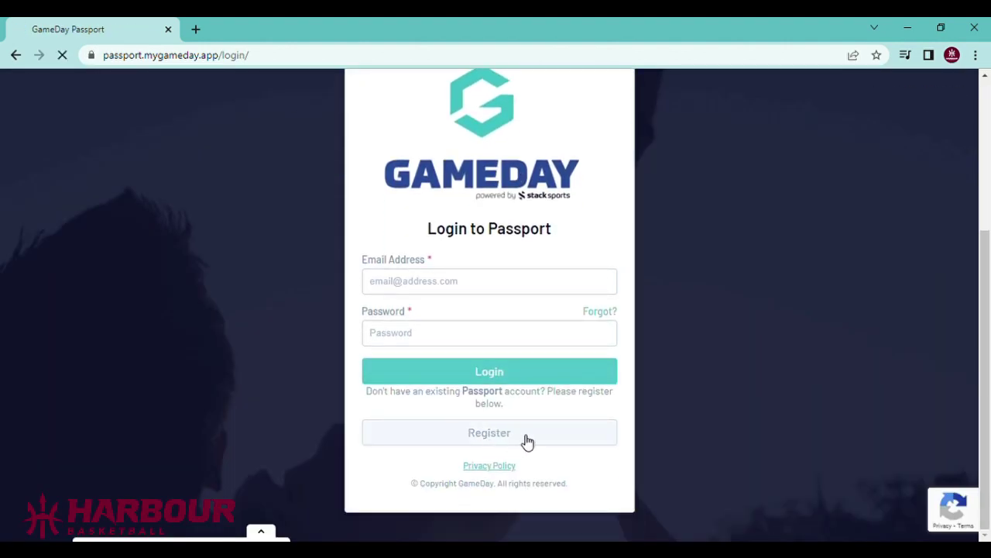
pyautogui.scroll(-3, 465, 335)
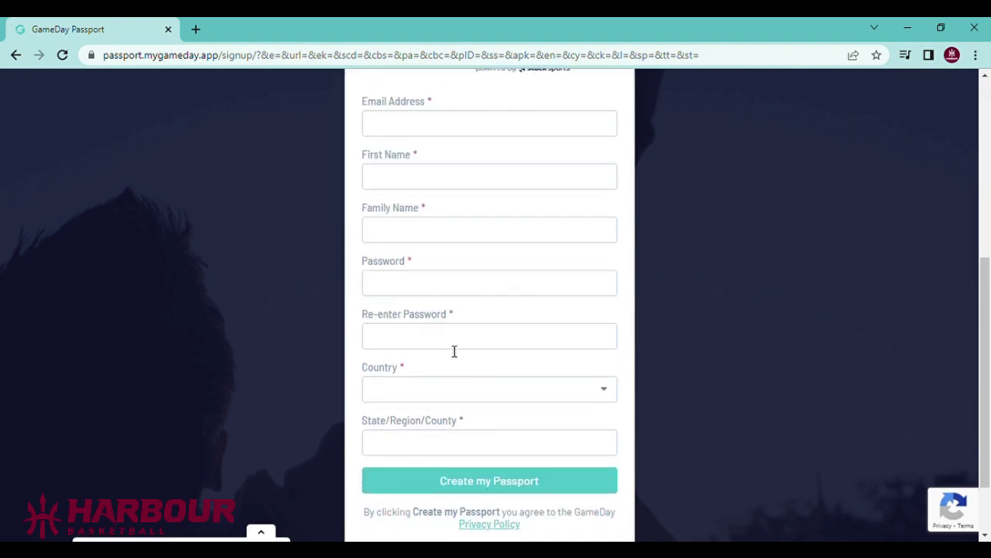
pyautogui.scroll(-1, 475, 454)
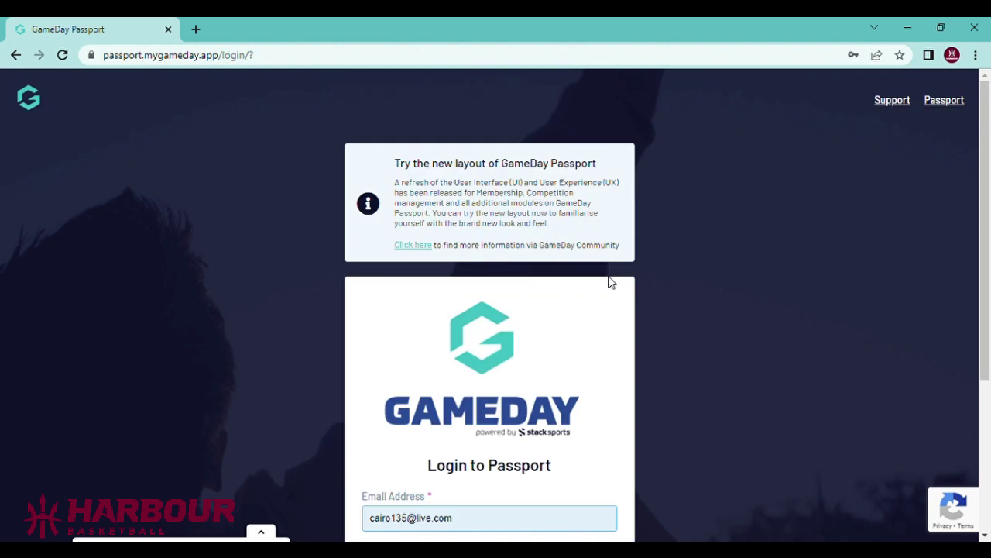
# - Log in, choose Membership & Competition Management, and open the Test Club dashboard
pyautogui.scroll(-2, 611, 289)
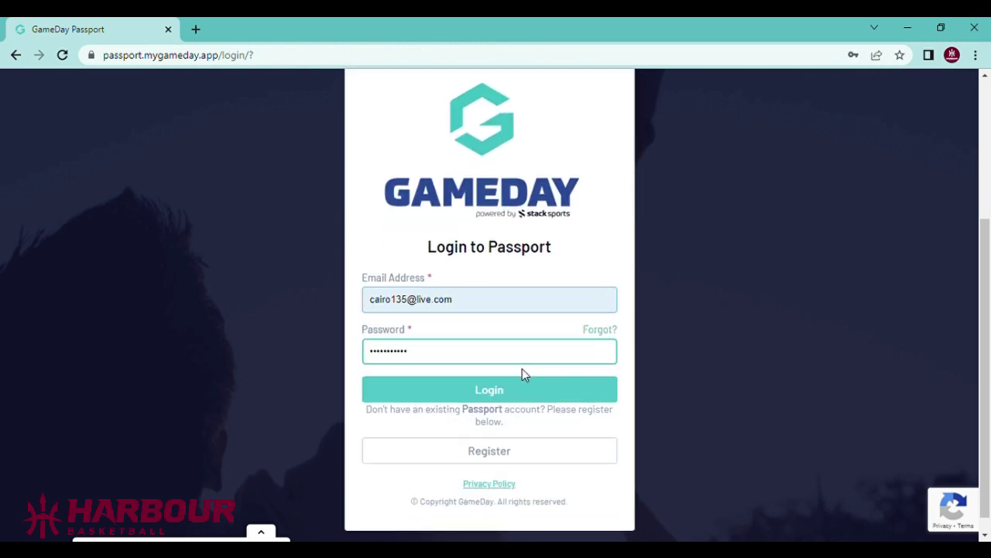
pyautogui.click(518, 398)
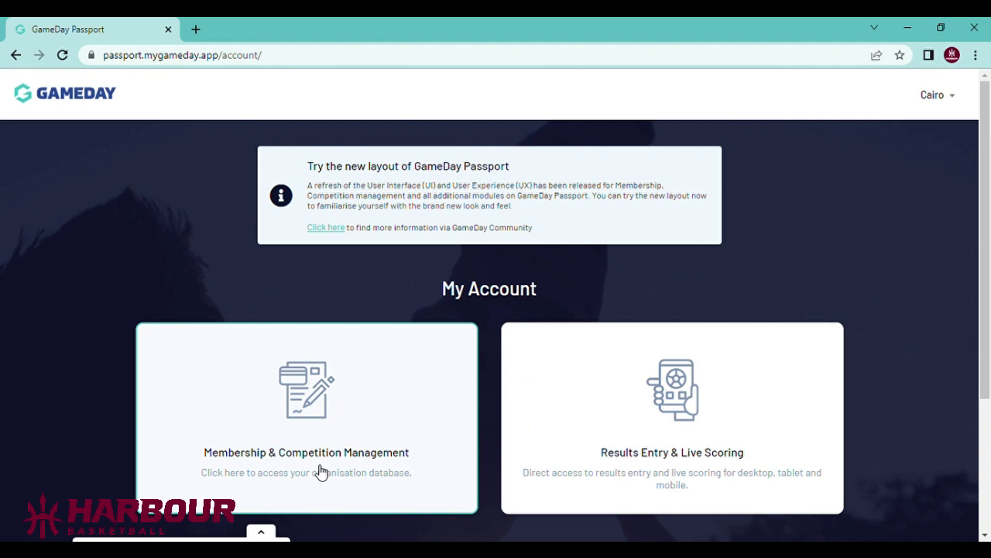
pyautogui.click(394, 417)
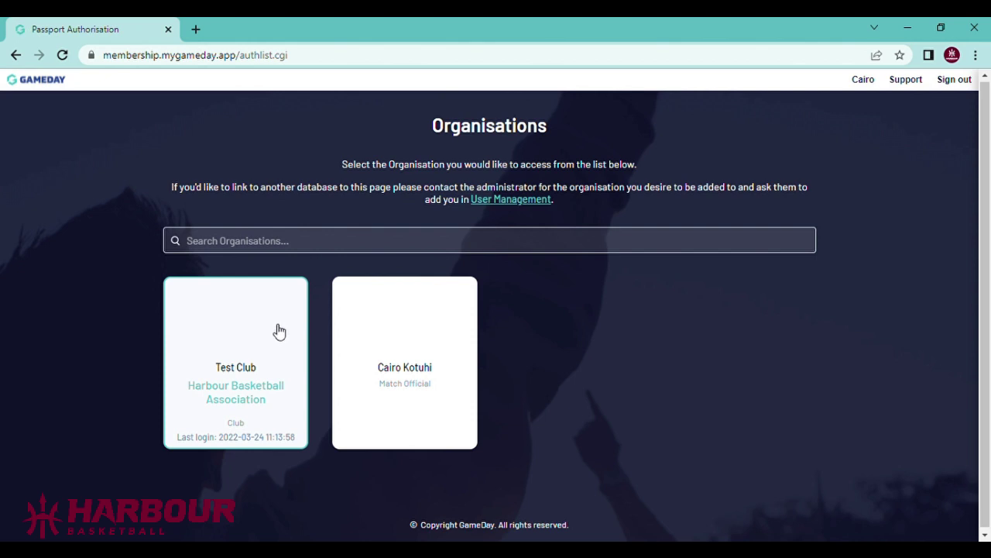
pyautogui.click(280, 332)
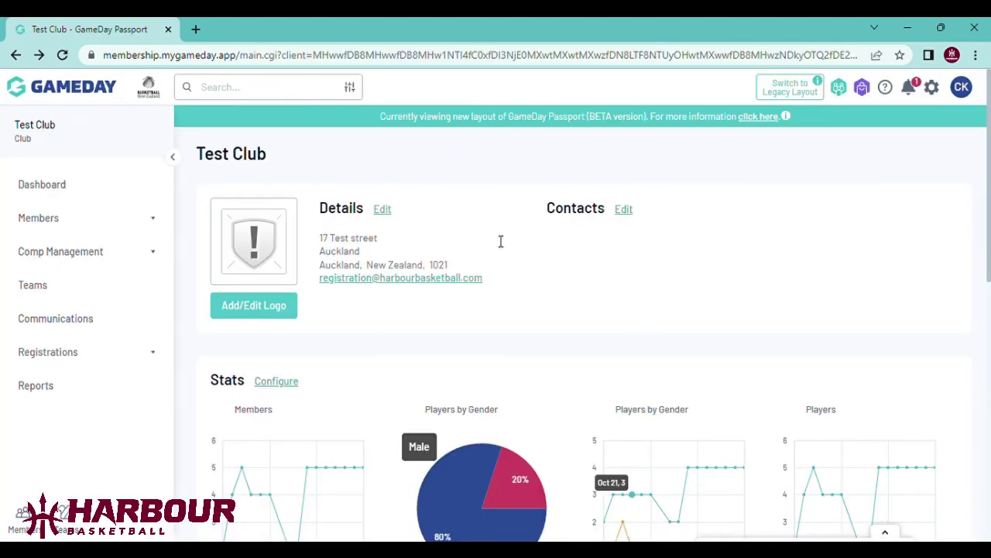
pyautogui.scroll(-5, 622, 292)
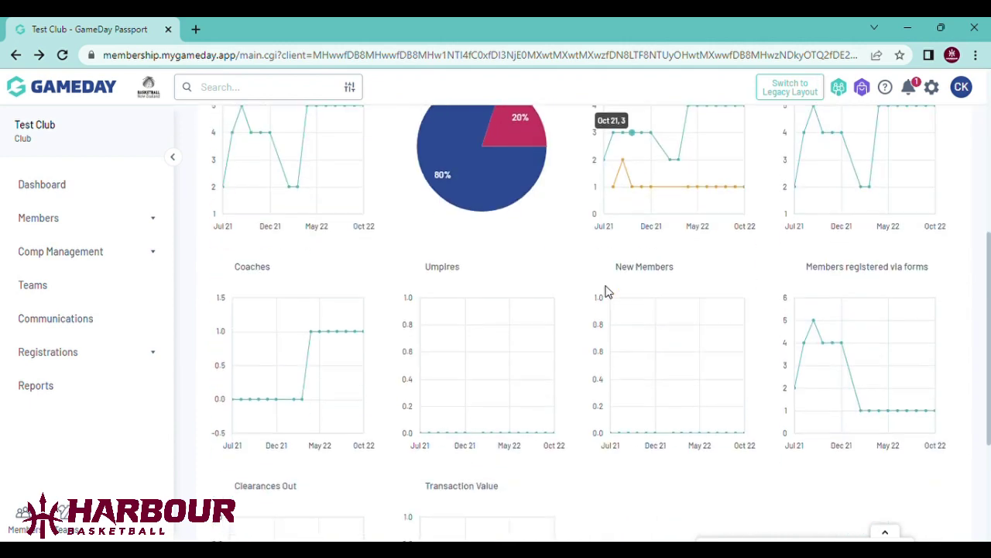
pyautogui.scroll(5, 605, 287)
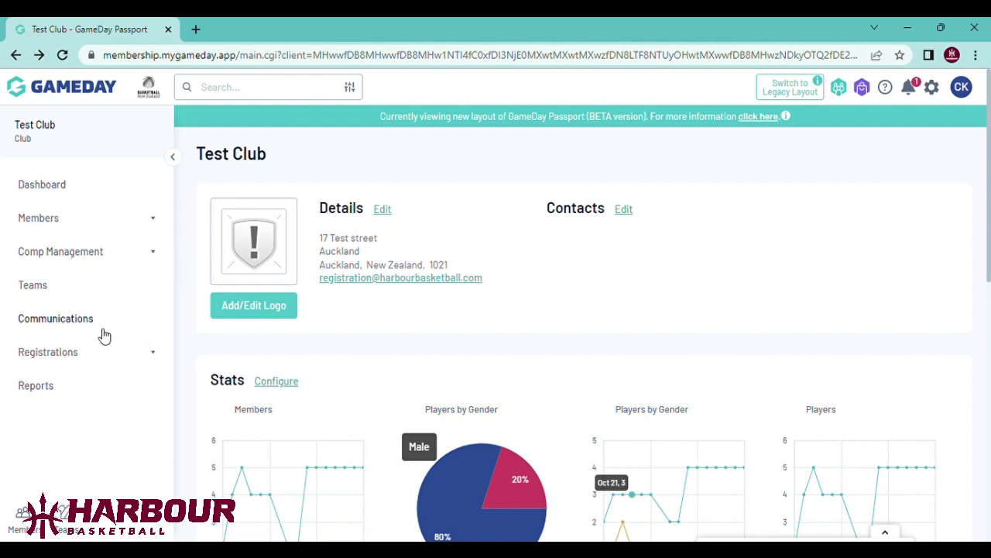
# - Go to Registration Forms and preview the Harbour Basketball Club Registration (03/22) form in a new tab
pyautogui.click(135, 354)
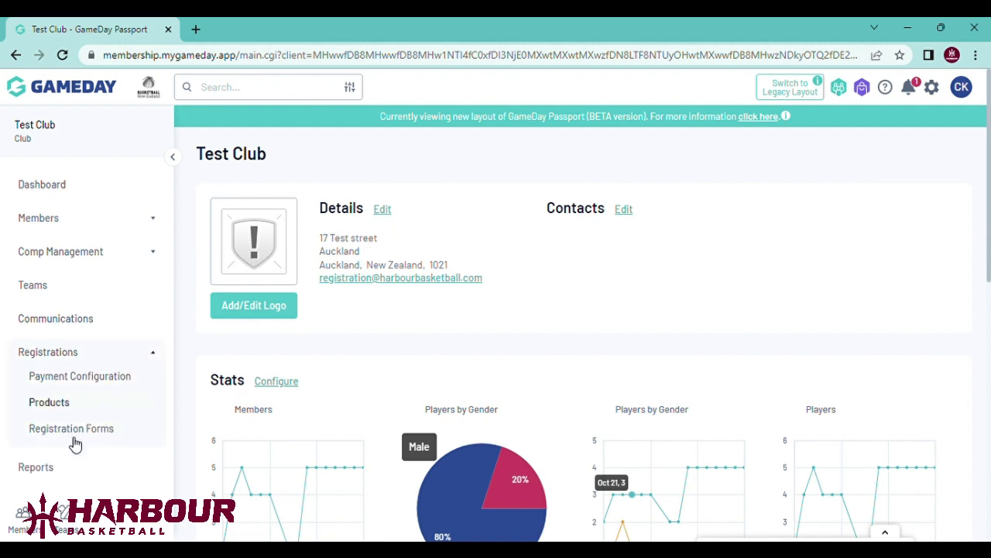
pyautogui.click(124, 430)
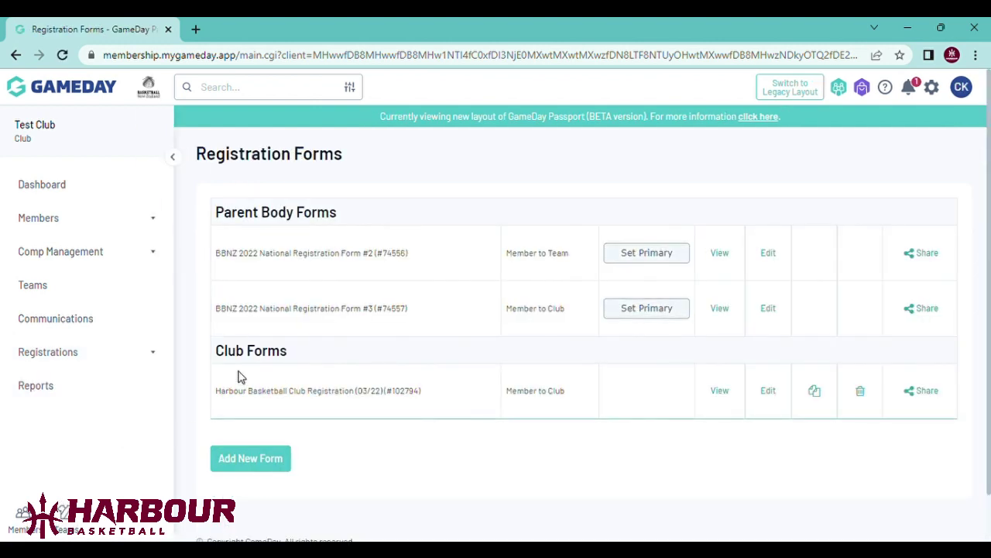
pyautogui.moveTo(227, 358); pyautogui.dragTo(294, 351)
pyautogui.click(500, 408)
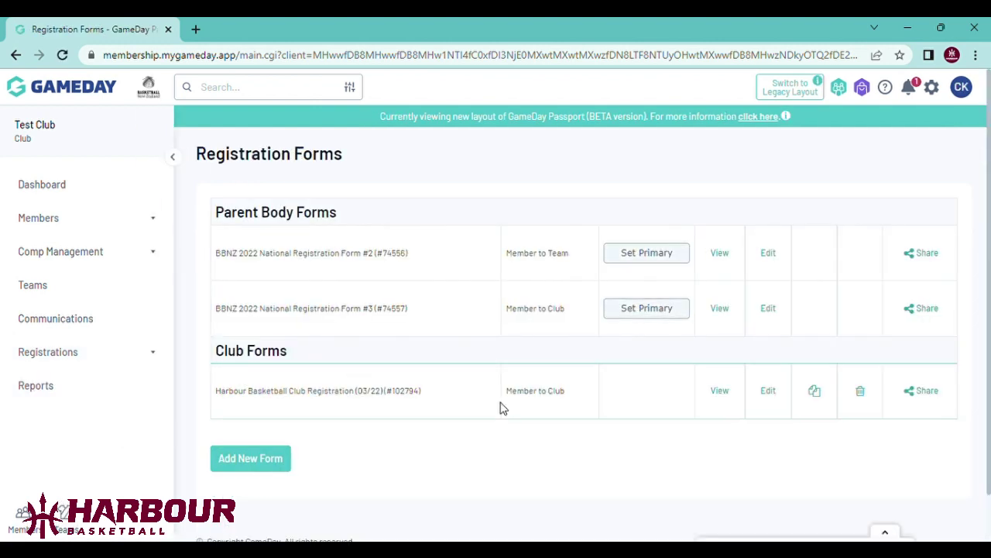
pyautogui.click(717, 392)
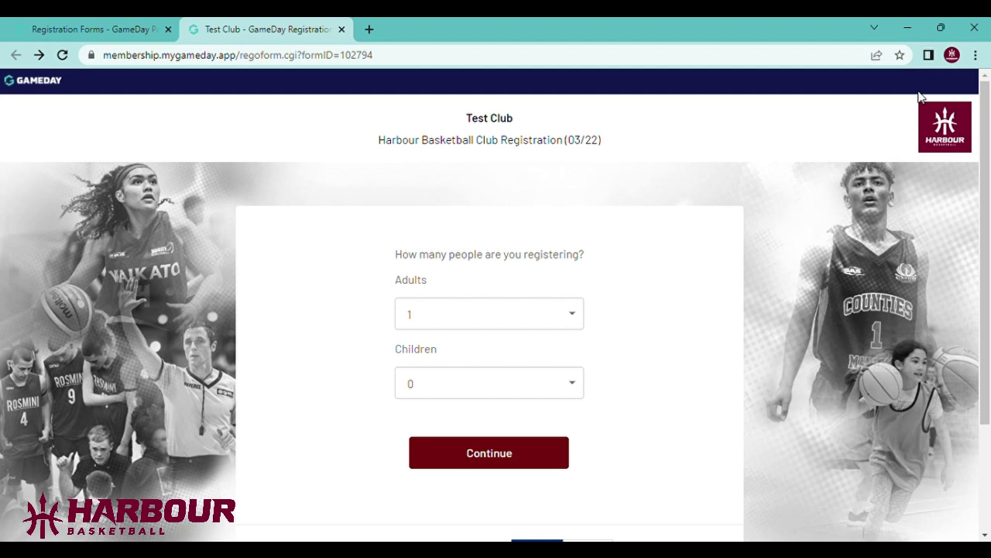
pyautogui.moveTo(432, 58); pyautogui.dragTo(109, 58)
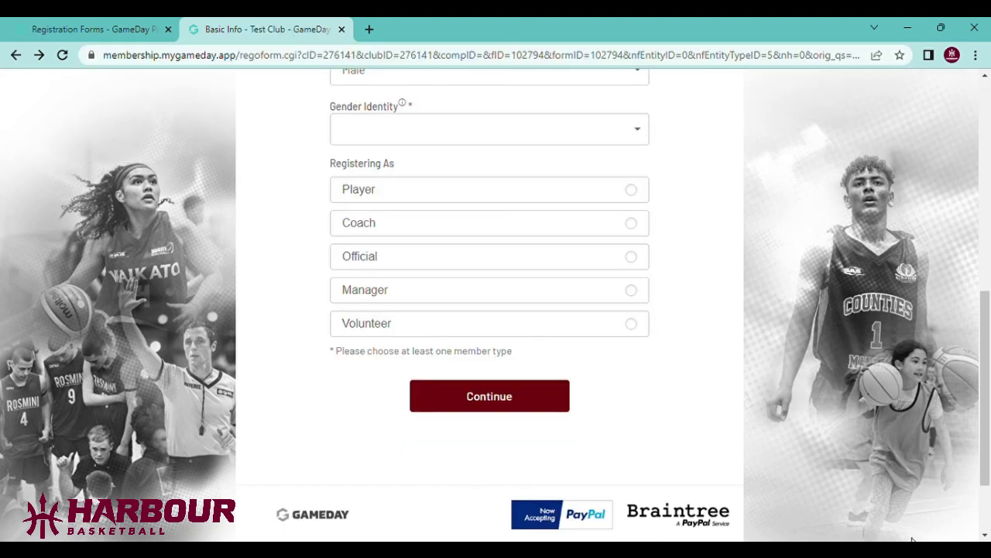
# - Try the Coach and Manager member types on the form, ending with only Player ticked
pyautogui.click(632, 224)
pyautogui.doubleClick(640, 292)
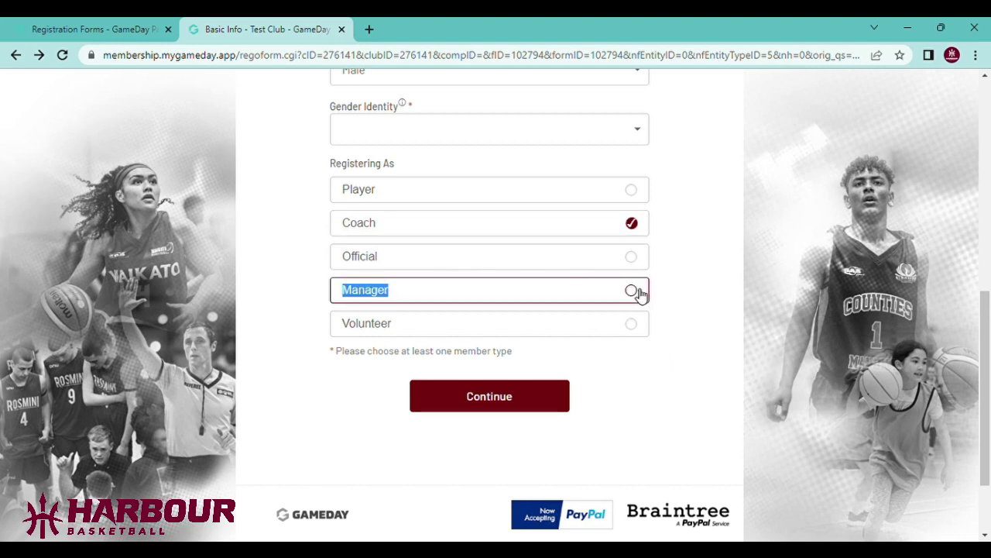
pyautogui.click(637, 290)
pyautogui.click(632, 224)
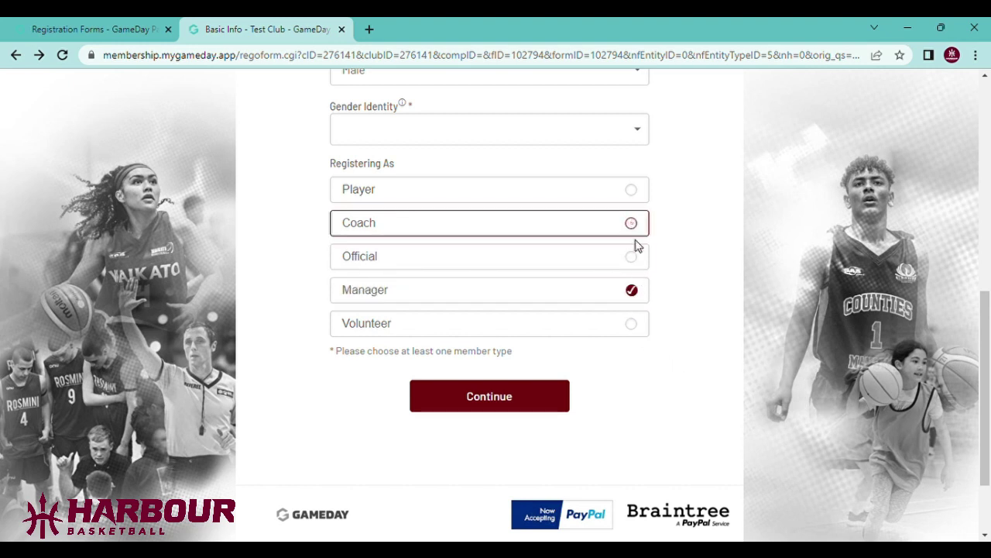
pyautogui.click(635, 292)
pyautogui.click(636, 196)
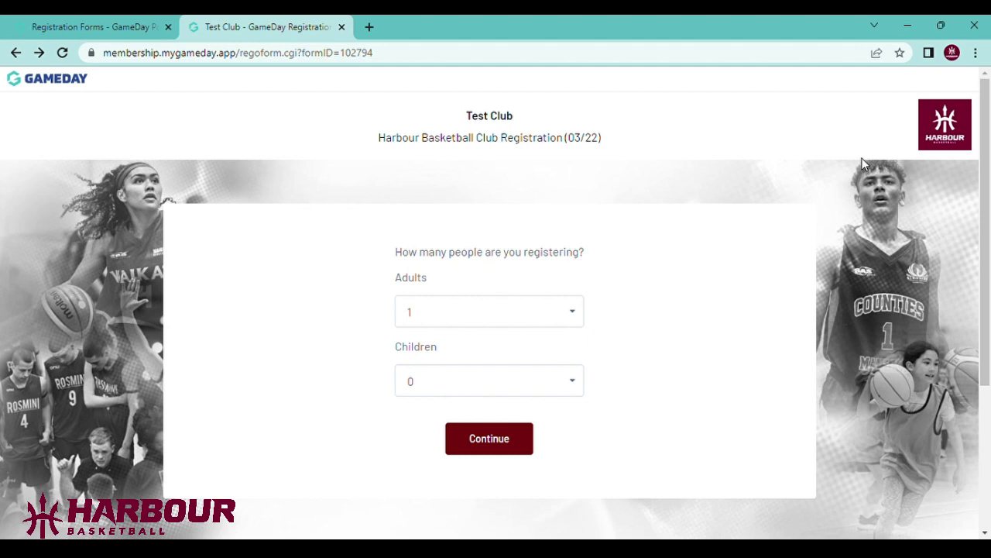
pyautogui.click(876, 54)
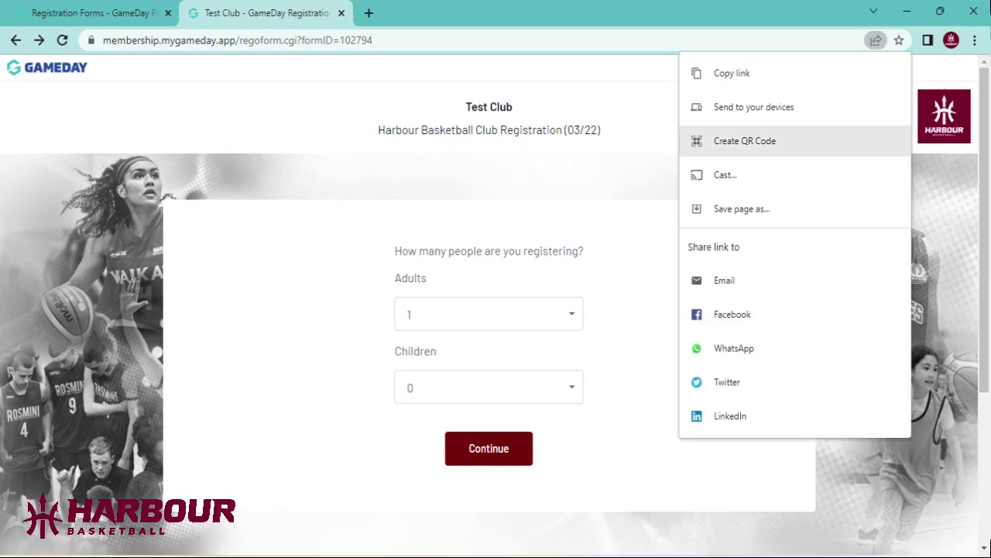
pyautogui.click(744, 140)
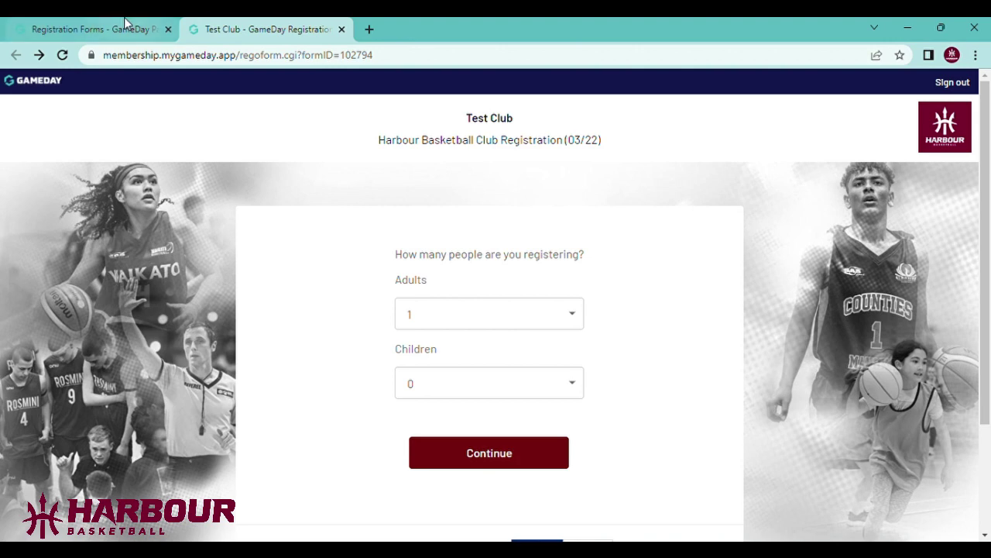
# - Return to the Registration Forms tab, check the club members, then open the Teams in Club list
pyautogui.click(126, 23)
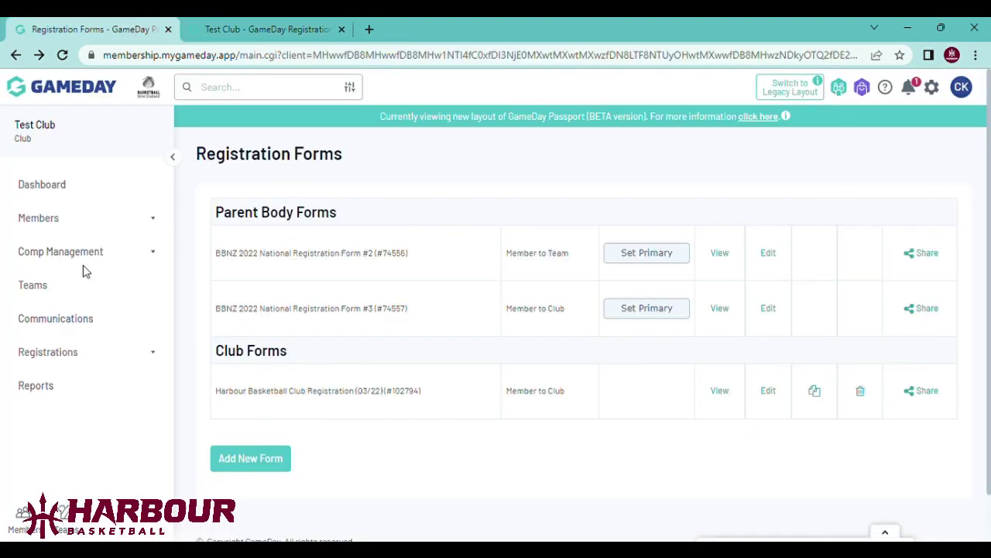
pyautogui.click(35, 226)
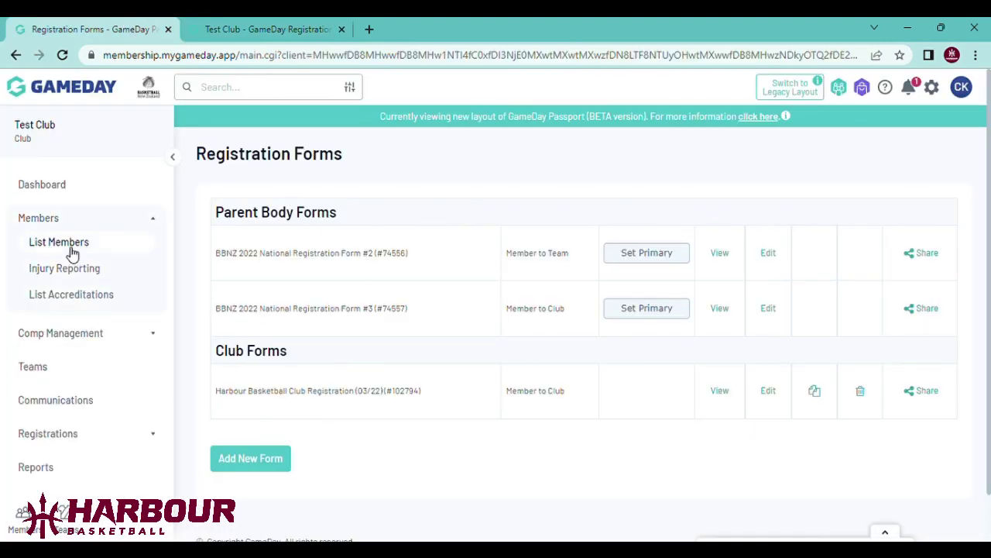
pyautogui.click(70, 244)
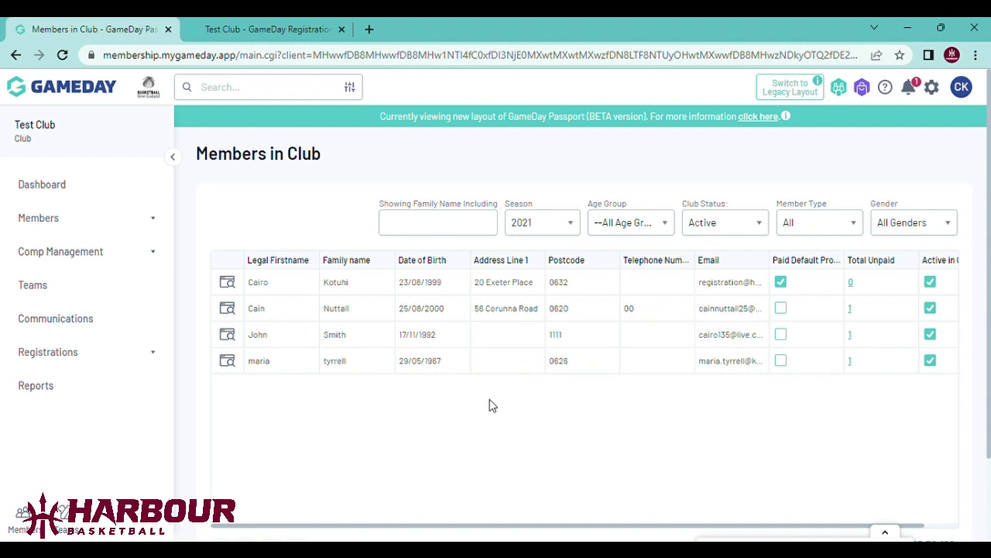
pyautogui.click(56, 286)
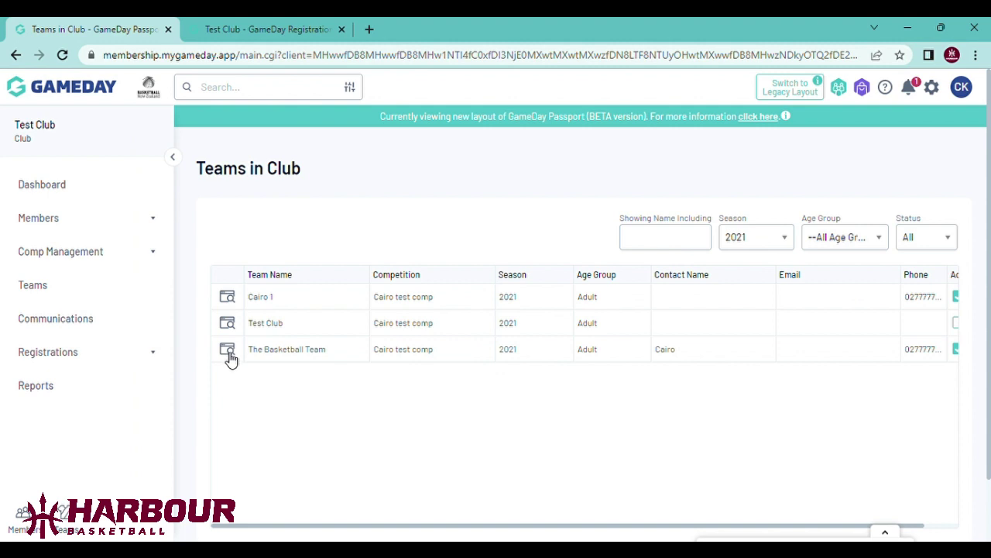
# - Open The Basketball Team and go to its Modify Team List member editor
pyautogui.click(229, 350)
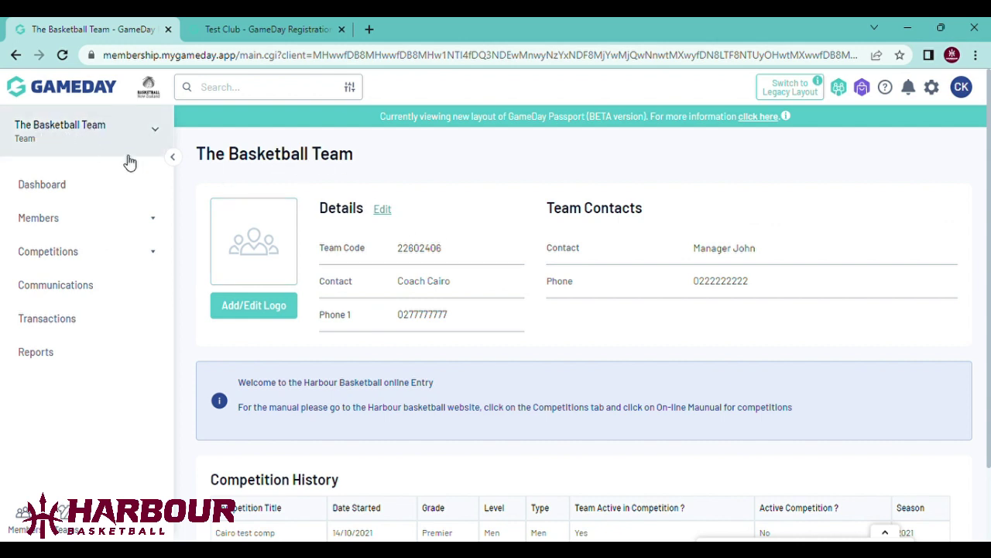
pyautogui.click(154, 220)
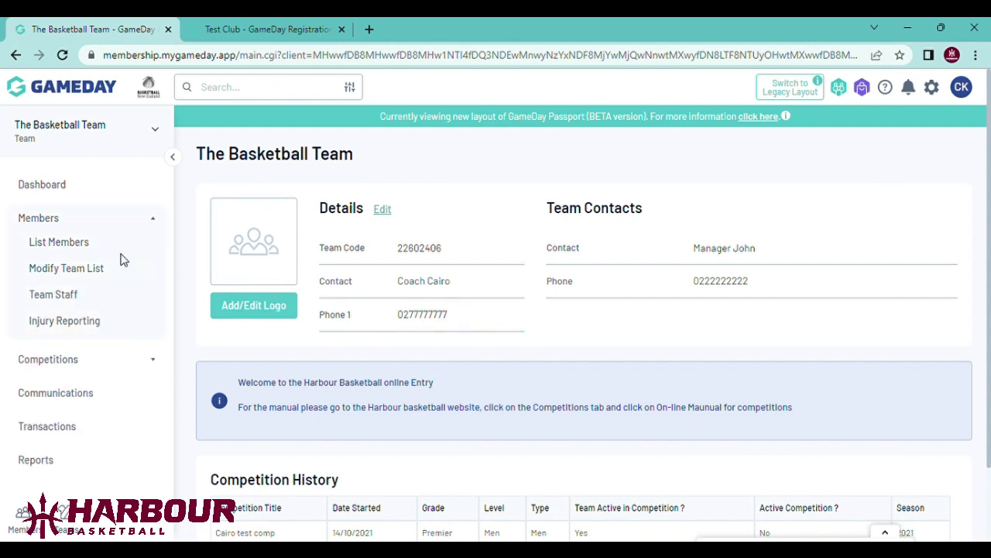
pyautogui.click(121, 248)
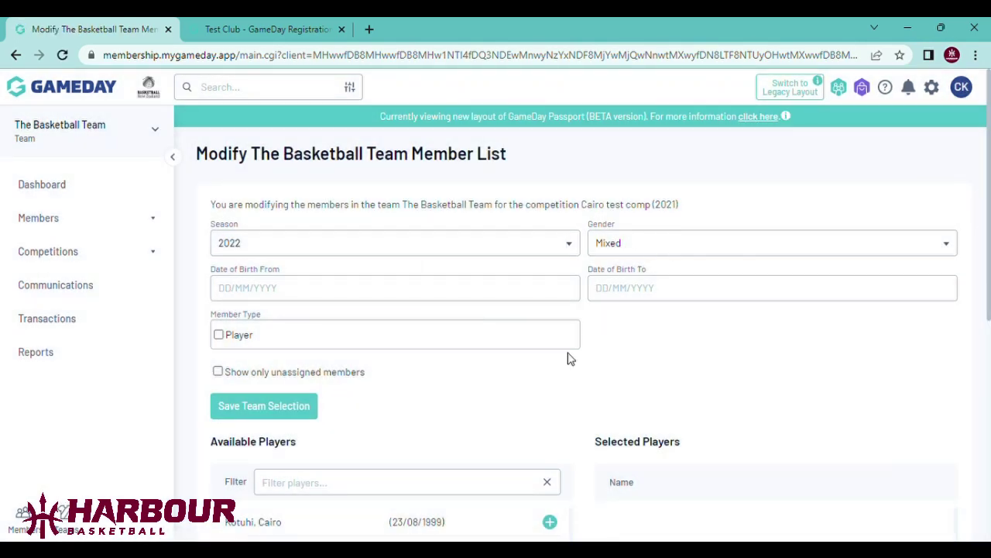
# - Add two players to The Basketball Team, remove the mistakenly added manager, and save the selection
pyautogui.scroll(-1, 569, 358)
pyautogui.scroll(-3, 569, 359)
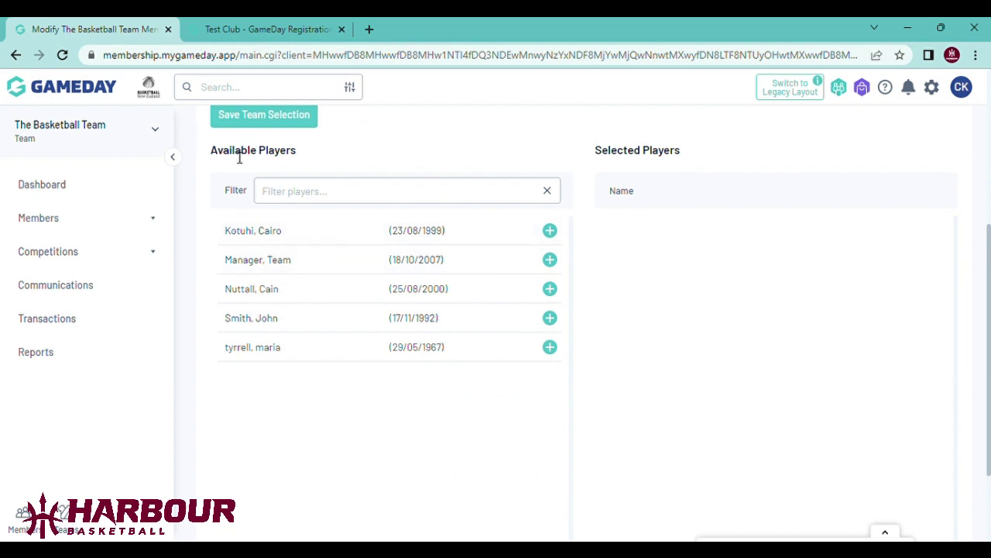
pyautogui.scroll(2, 298, 167)
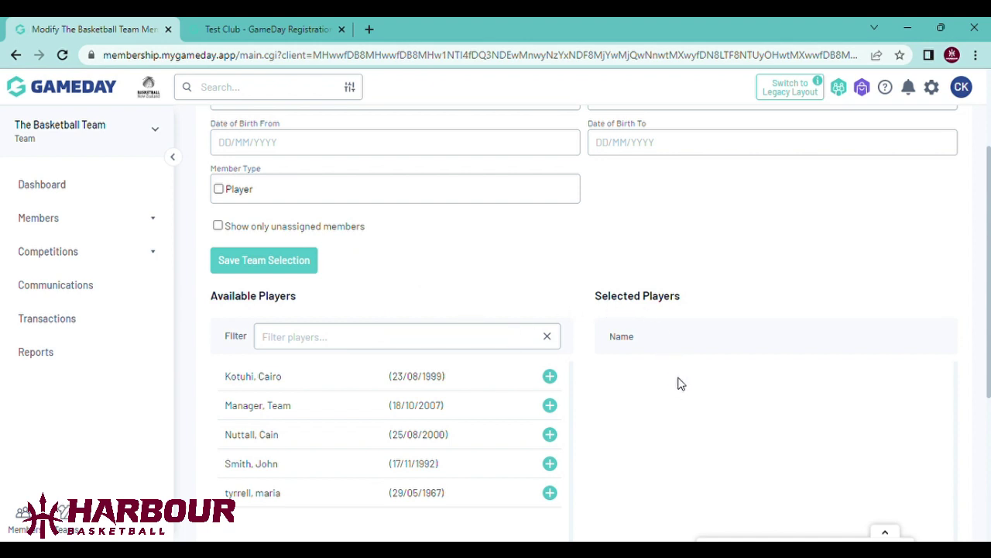
pyautogui.scroll(-1, 678, 381)
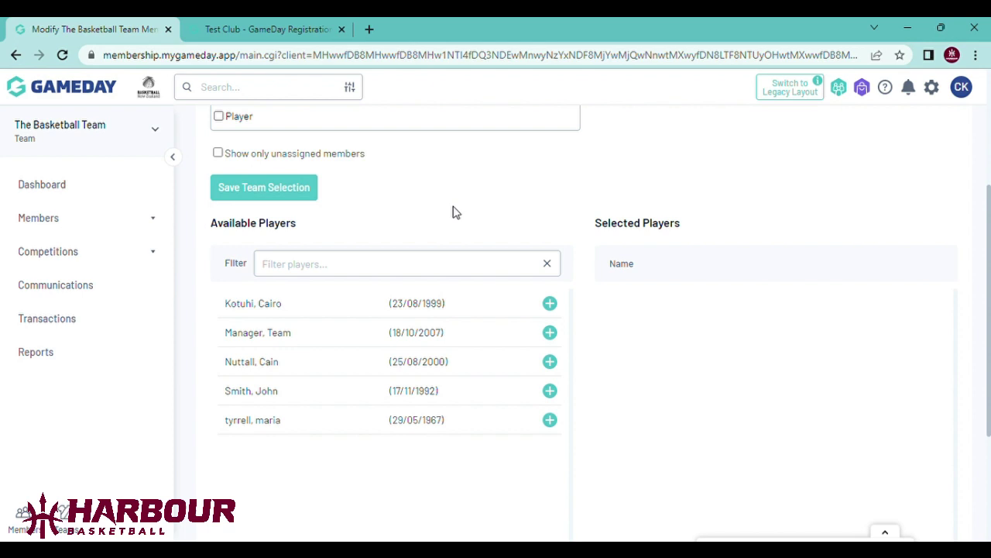
pyautogui.scroll(1, 433, 288)
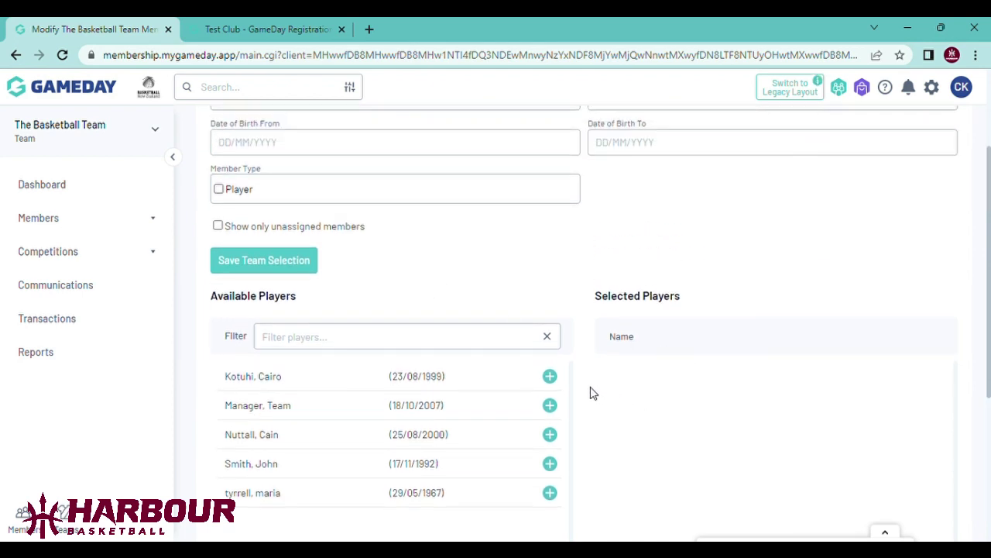
pyautogui.click(551, 377)
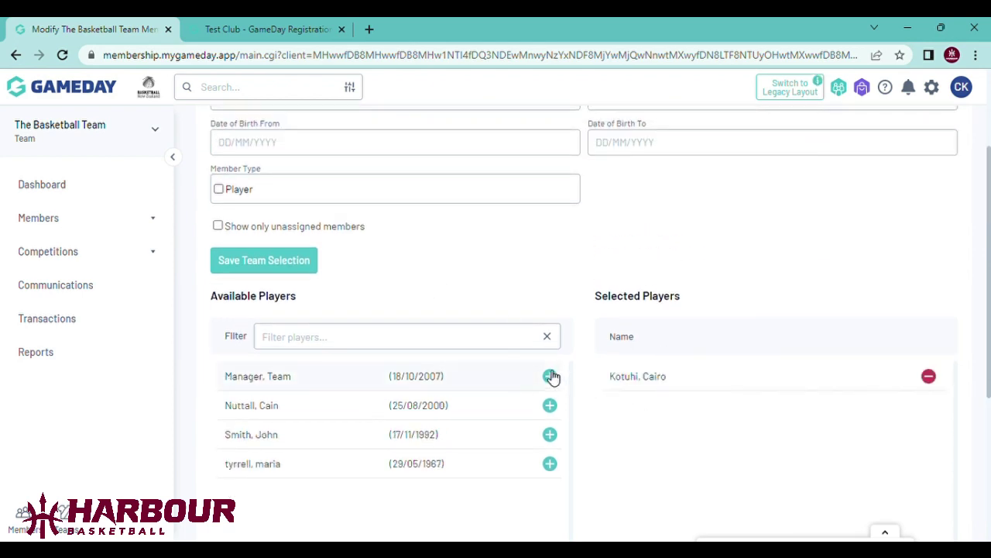
pyautogui.click(551, 377)
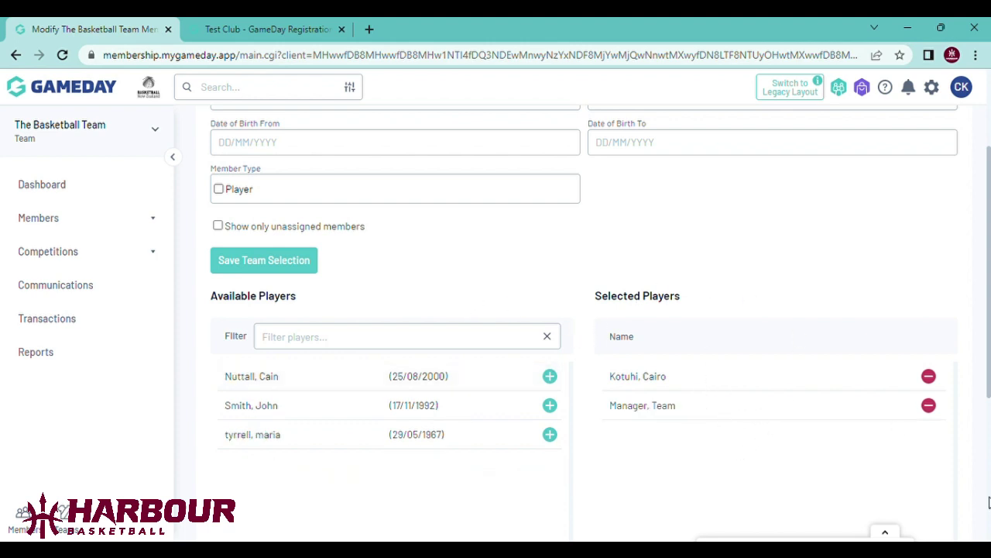
pyautogui.click(929, 406)
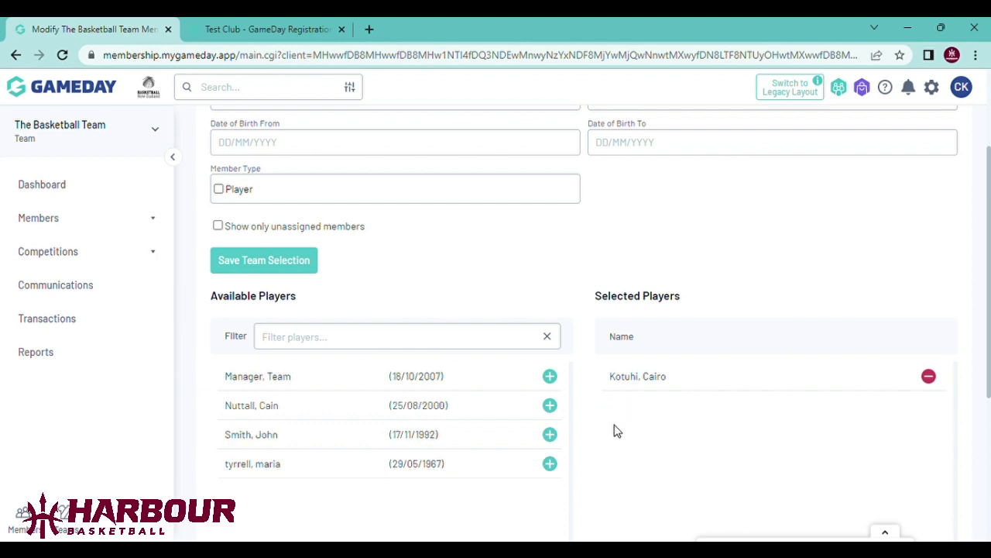
pyautogui.click(549, 406)
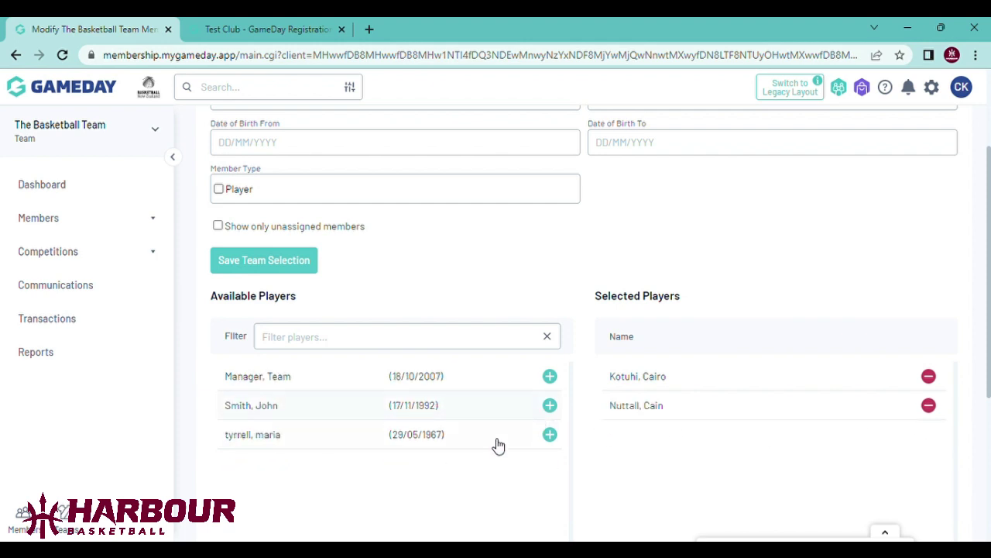
pyautogui.click(290, 264)
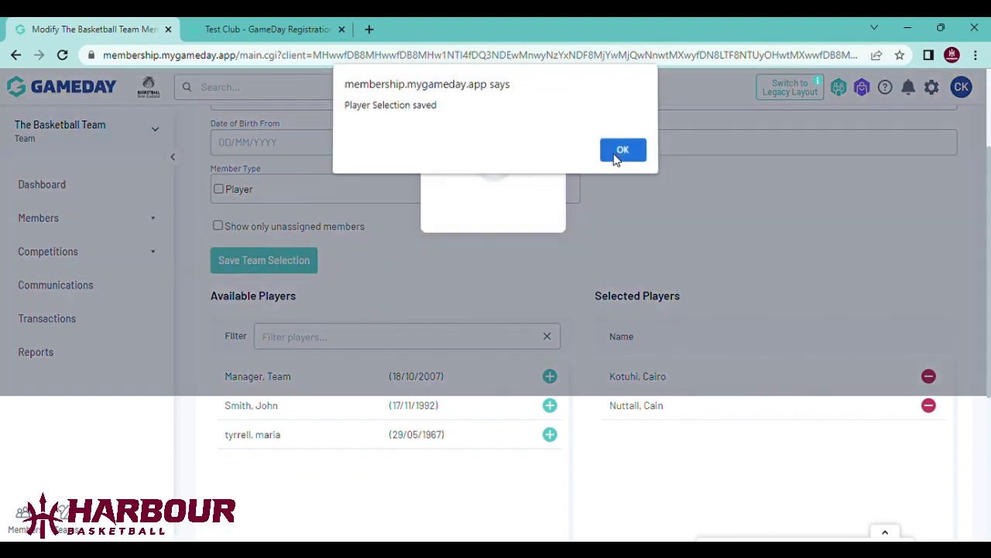
pyautogui.click(620, 155)
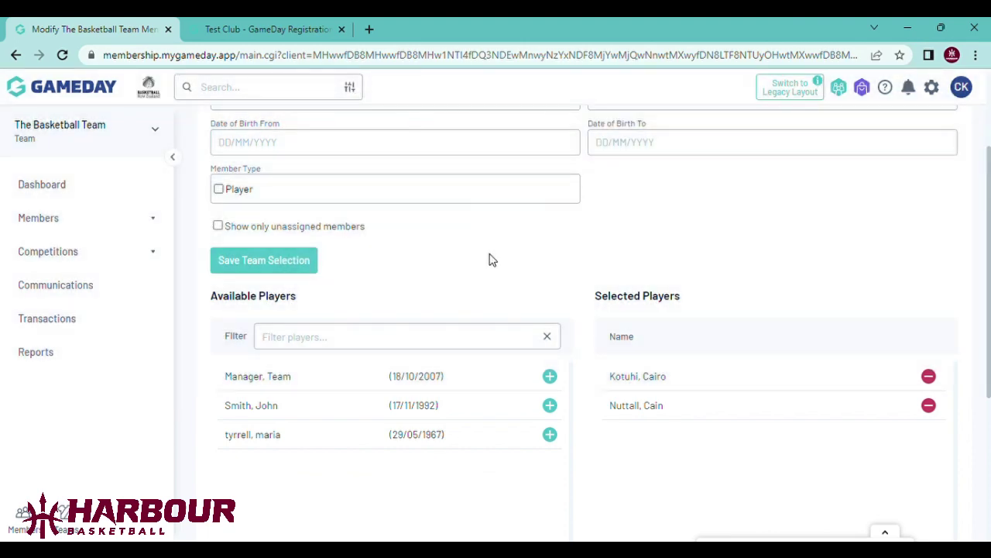
# - Open The Basketball Team's member list and enter team numbers 23 and 24 for the two players
pyautogui.click(126, 223)
pyautogui.click(109, 243)
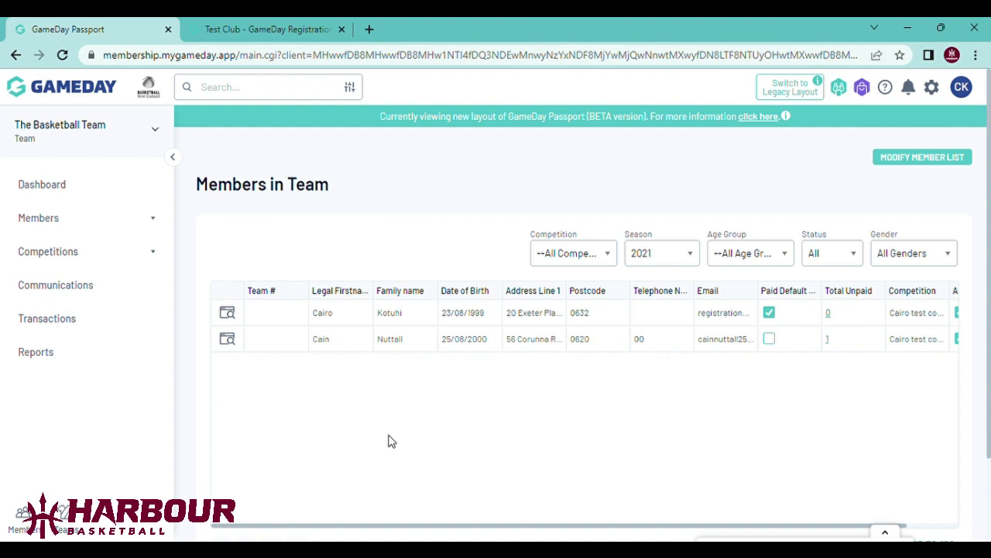
pyautogui.click(277, 322)
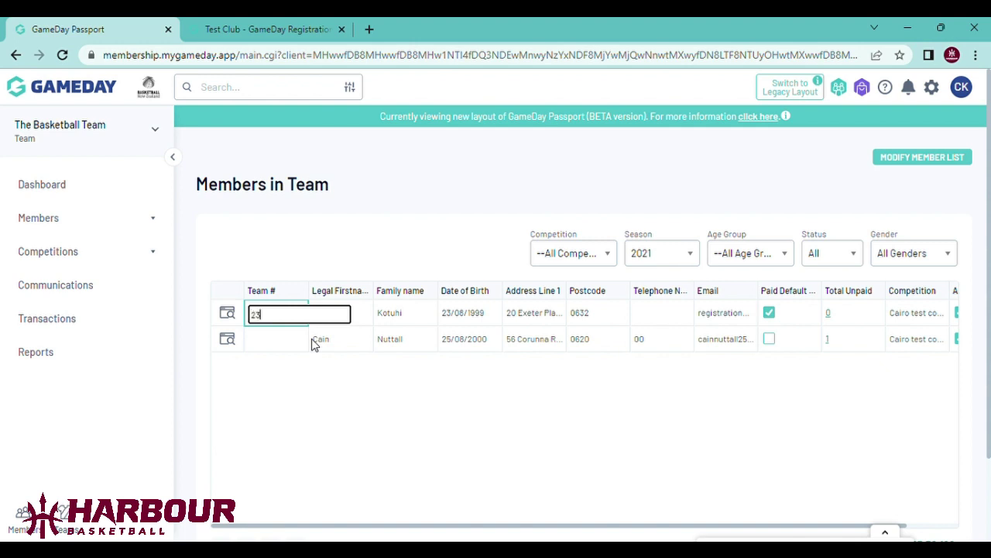
pyautogui.press('Return')
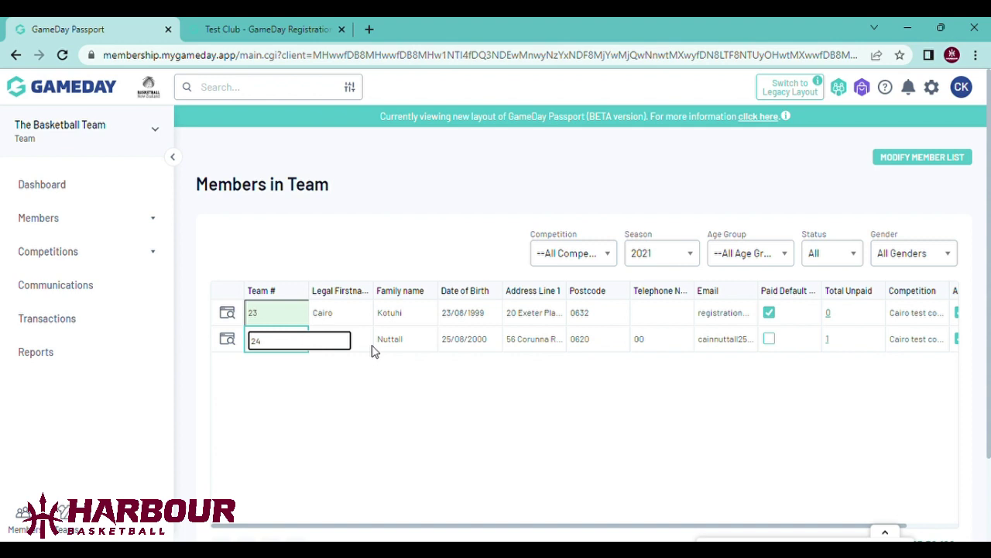
pyautogui.hotkey('ctrl', 'a')
pyautogui.click(386, 341)
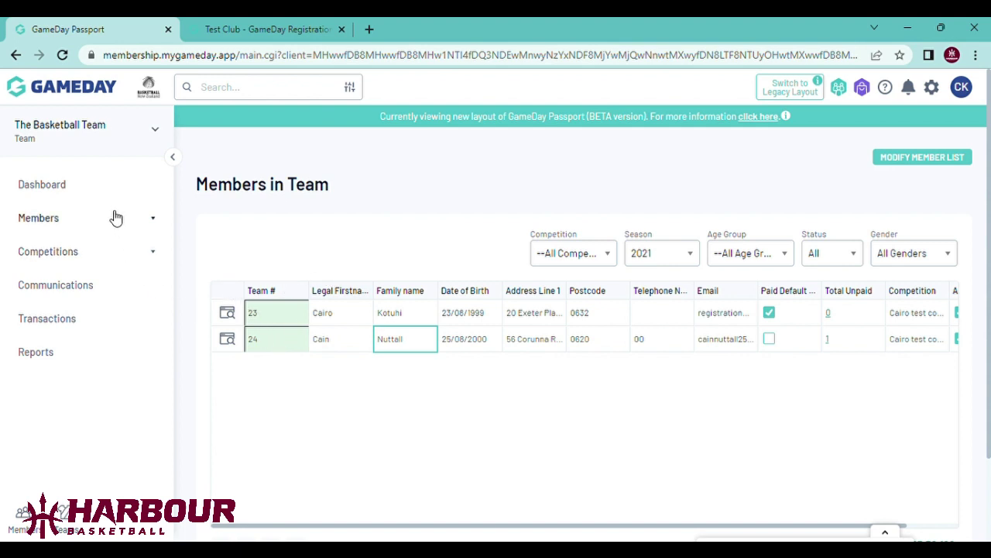
# - Make the first member The Basketball Team's Coach, leaving Team Manager unset, then view the member list
pyautogui.click(154, 221)
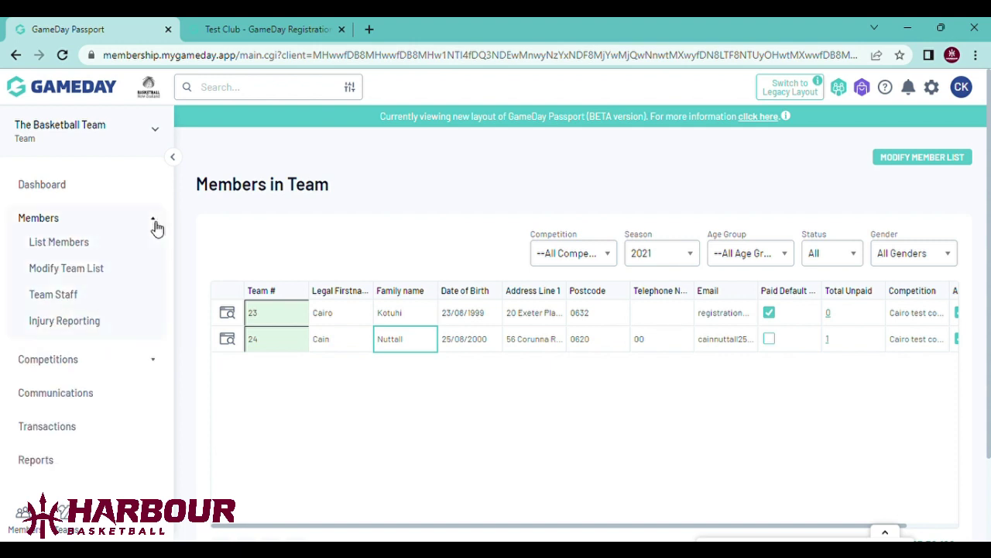
pyautogui.click(93, 304)
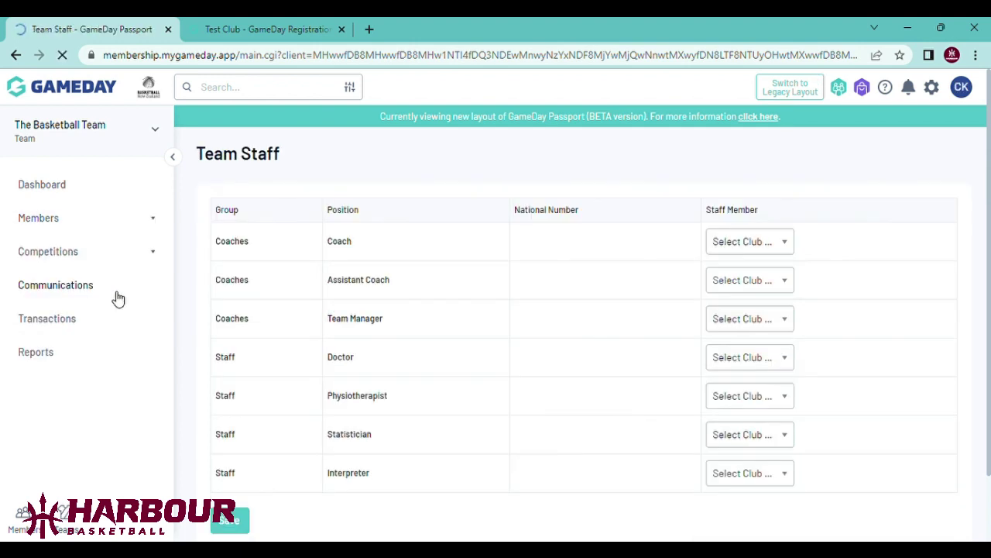
pyautogui.click(736, 244)
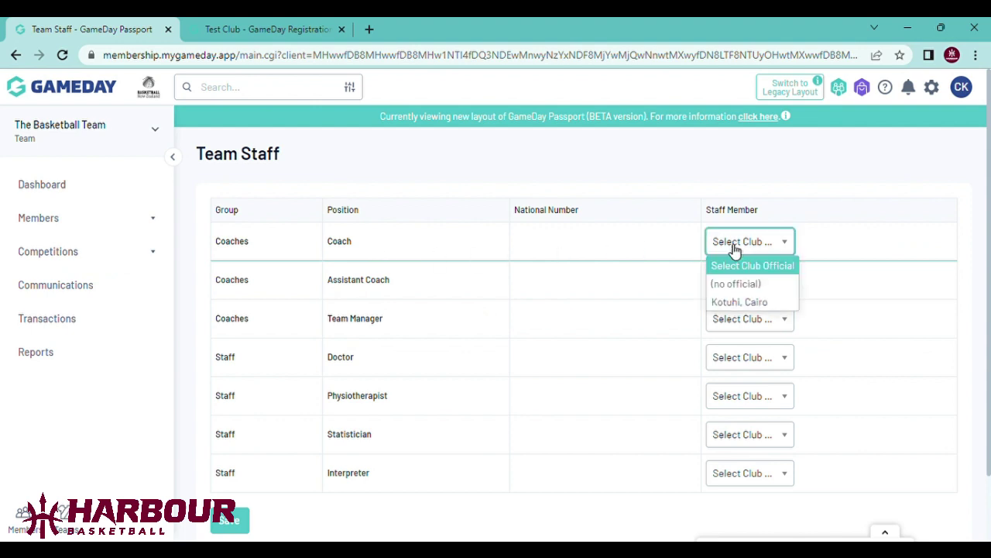
pyautogui.click(769, 304)
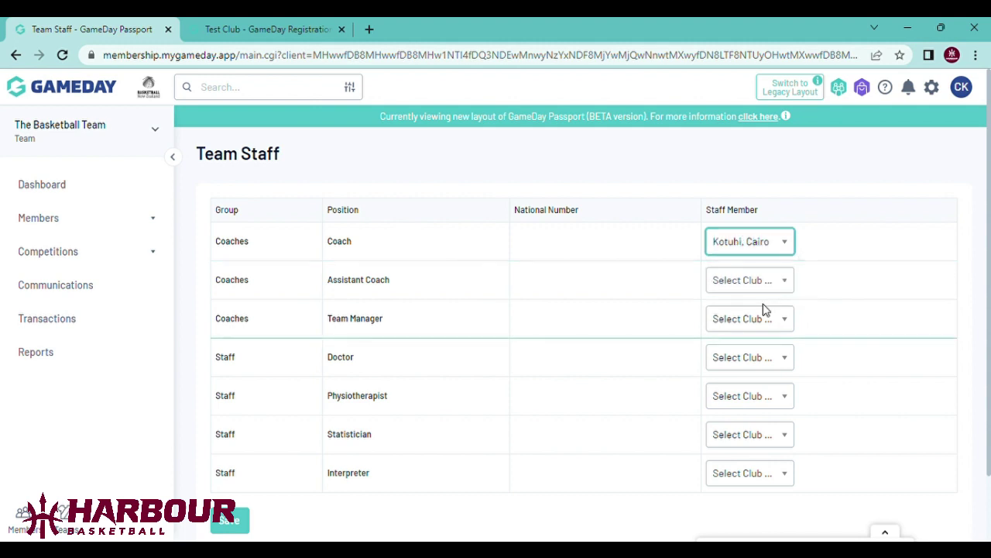
pyautogui.click(740, 320)
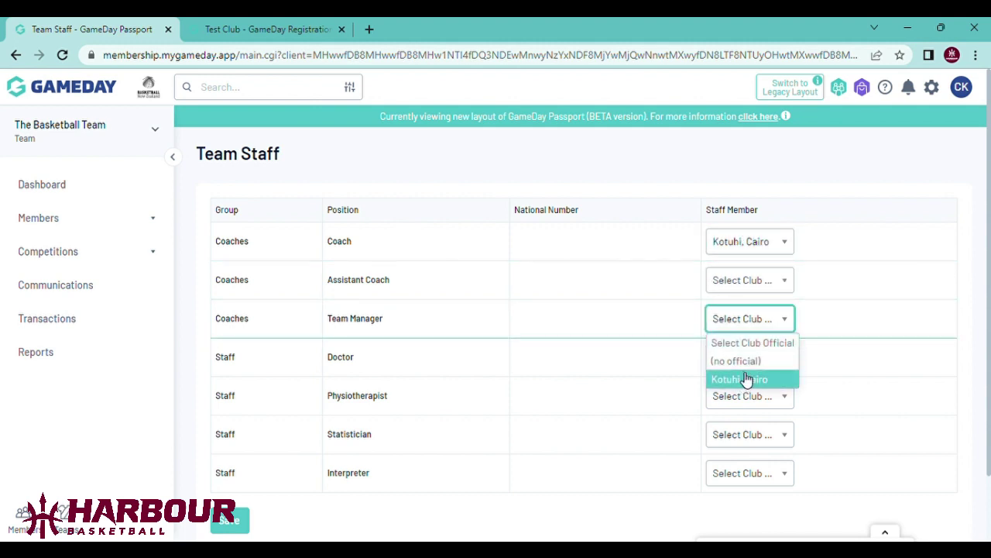
pyautogui.click(507, 296)
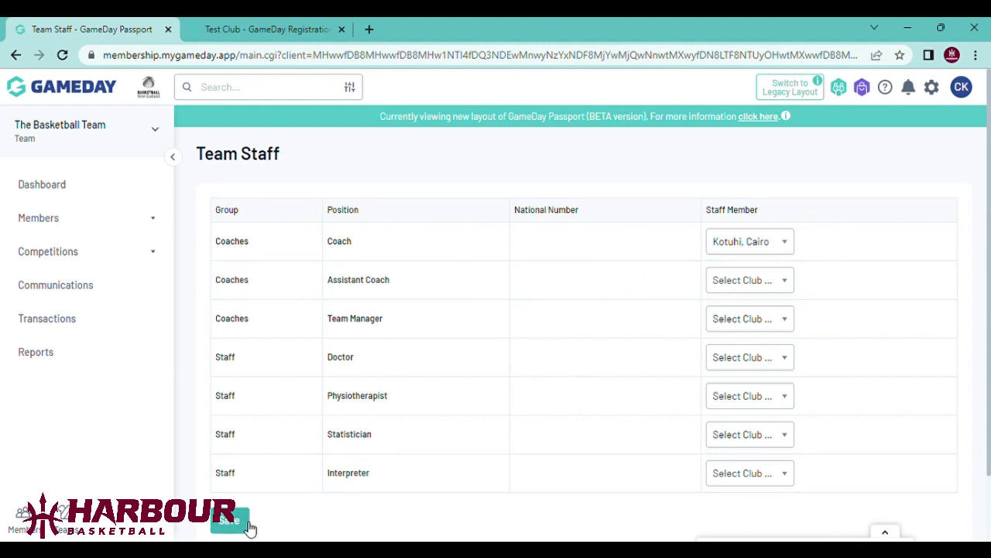
pyautogui.click(76, 217)
pyautogui.click(89, 248)
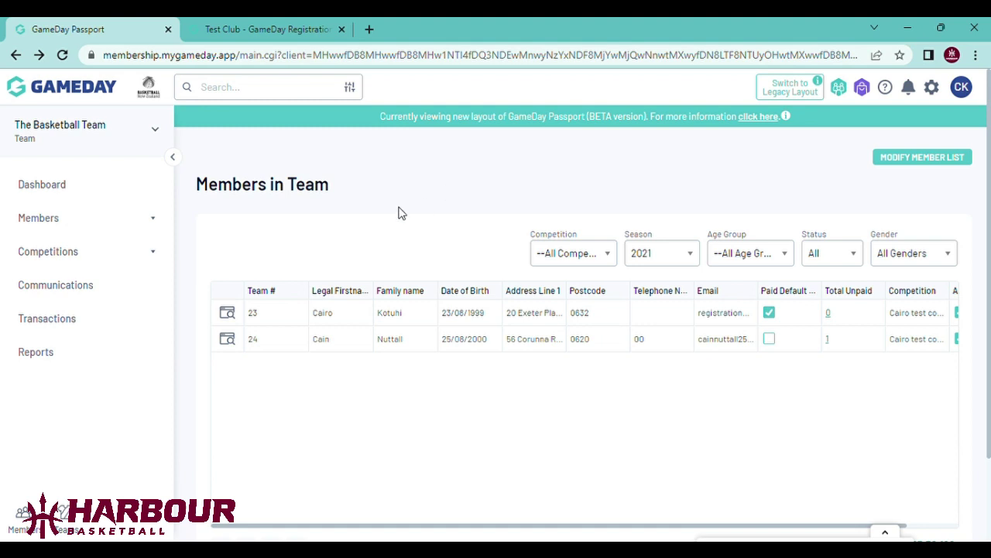
# - Go from the club dashboard to the Test Club team's member list and start modifying it
pyautogui.click(94, 90)
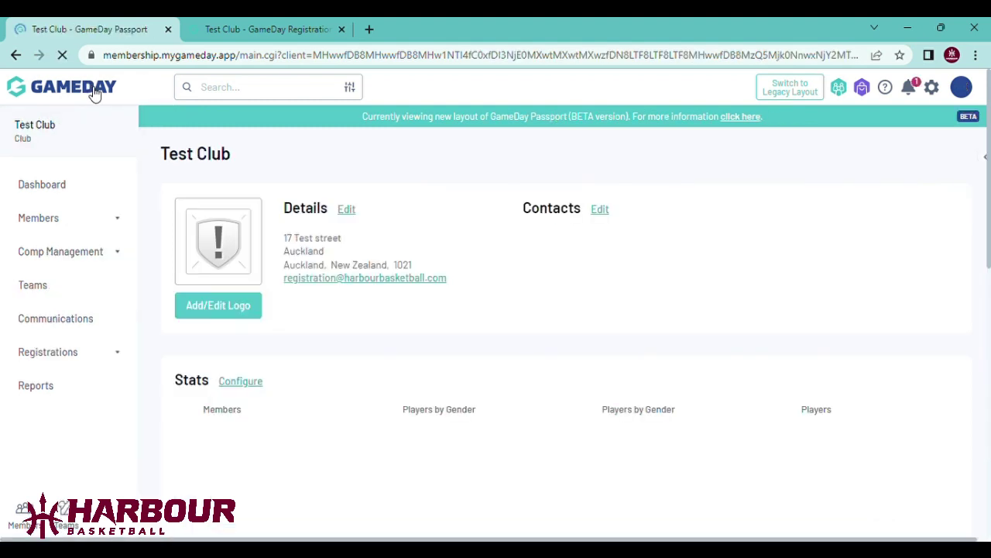
pyautogui.click(74, 290)
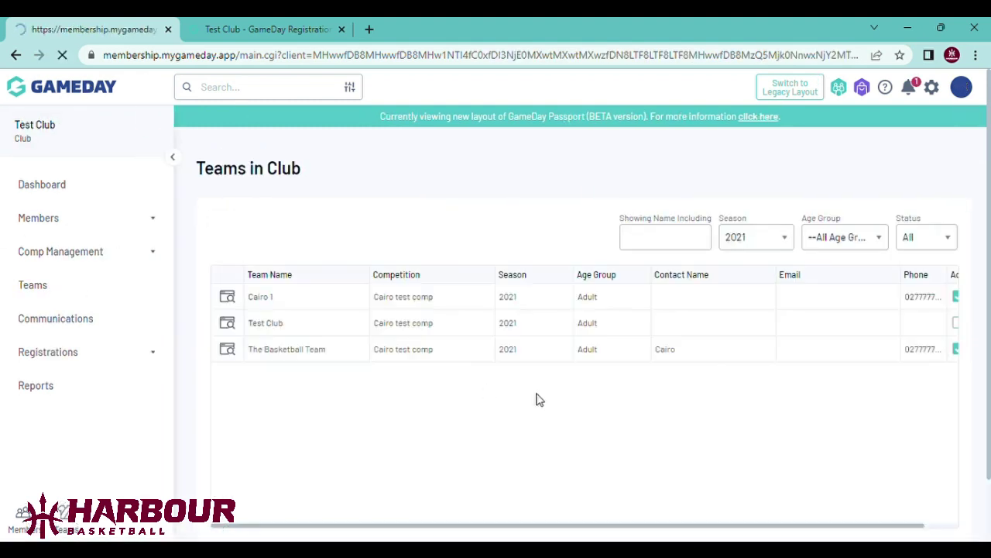
pyautogui.click(232, 325)
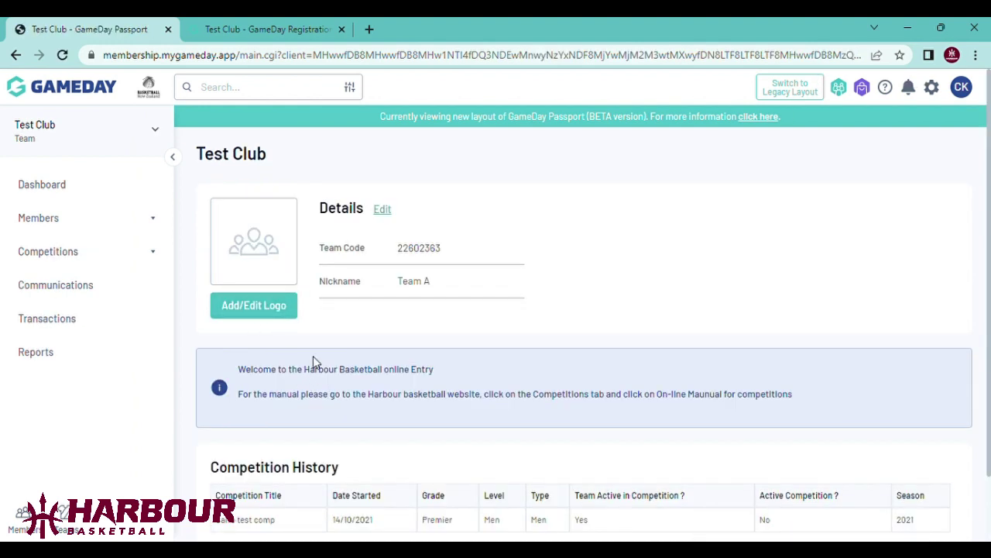
pyautogui.click(102, 219)
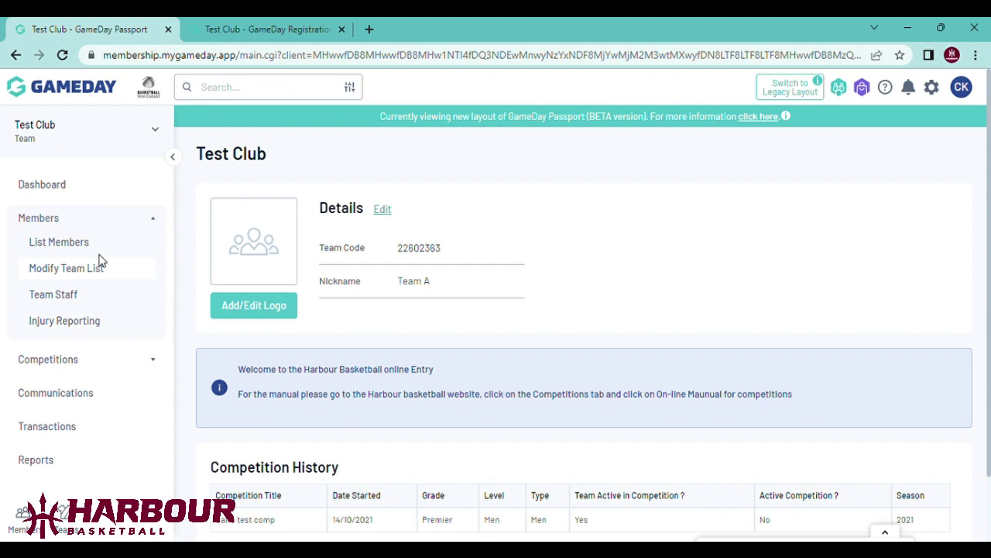
pyautogui.click(92, 243)
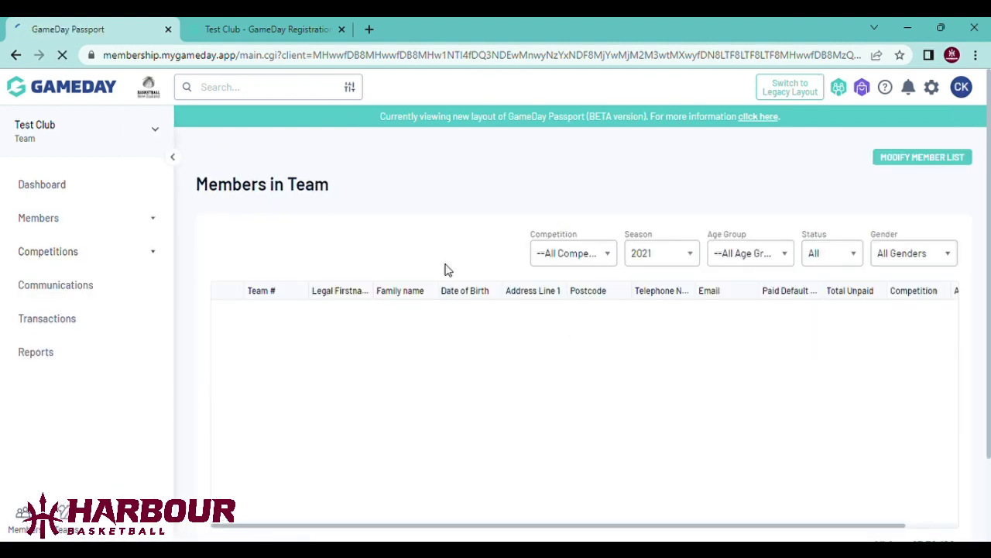
pyautogui.click(907, 159)
# - Filter the available players to show only members not yet assigned to a team
pyautogui.scroll(-2, 409, 406)
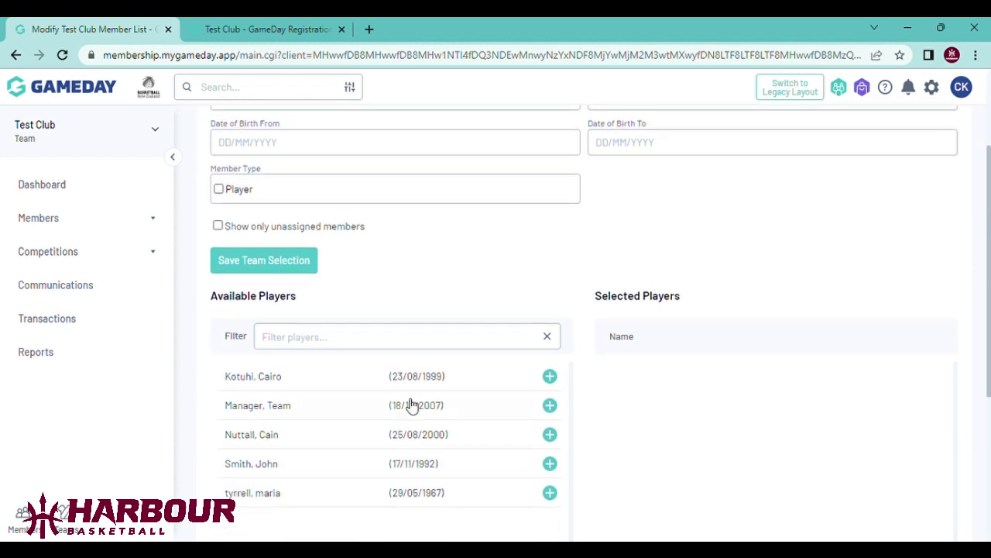
pyautogui.scroll(1, 412, 405)
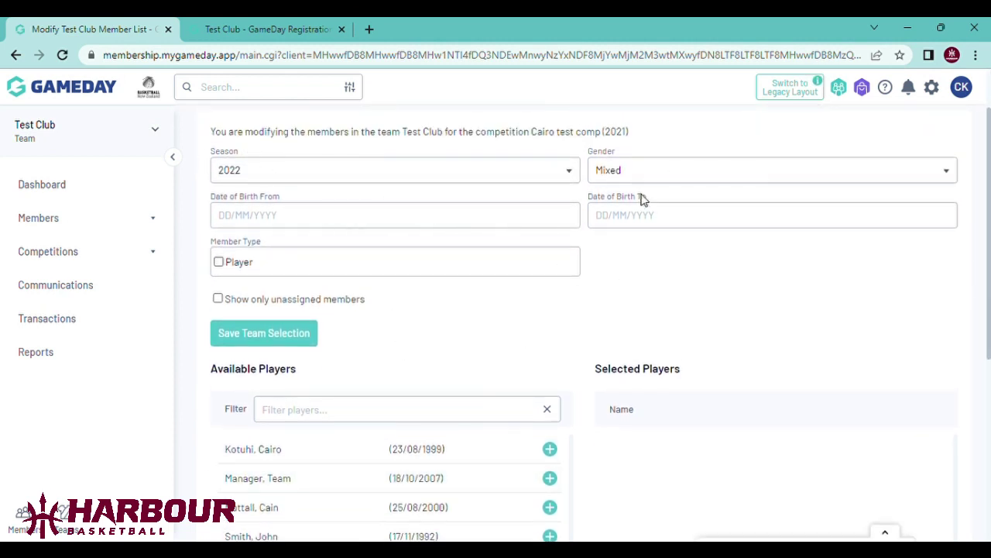
pyautogui.click(658, 175)
pyautogui.click(267, 221)
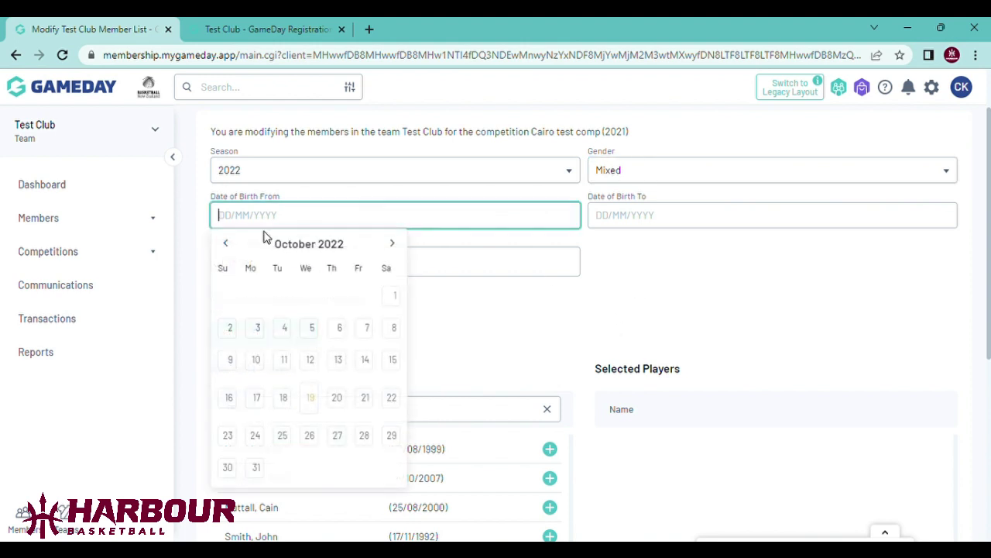
pyautogui.click(510, 335)
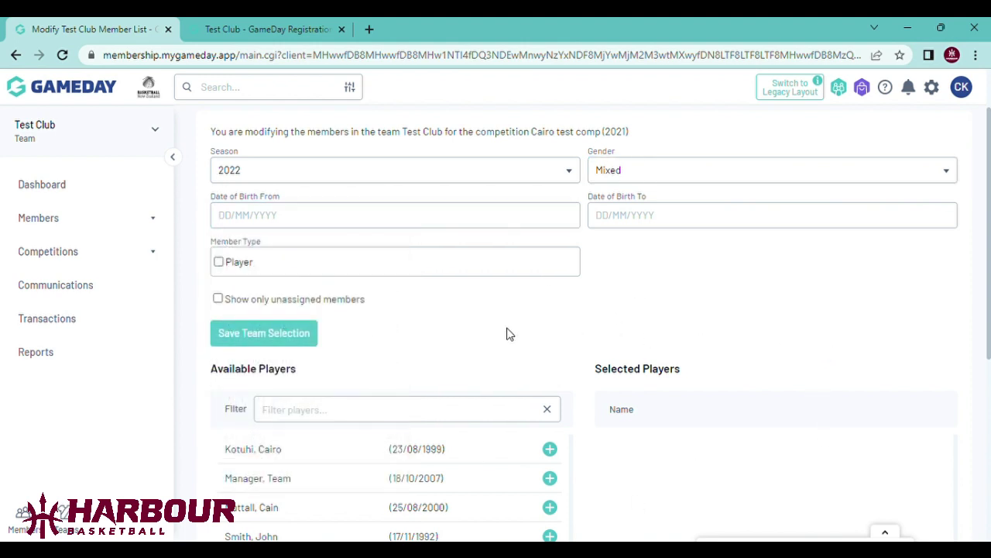
pyautogui.click(219, 301)
# - Add two unassigned members to Test Club, save the selection, and view the team's member list
pyautogui.scroll(-2, 586, 376)
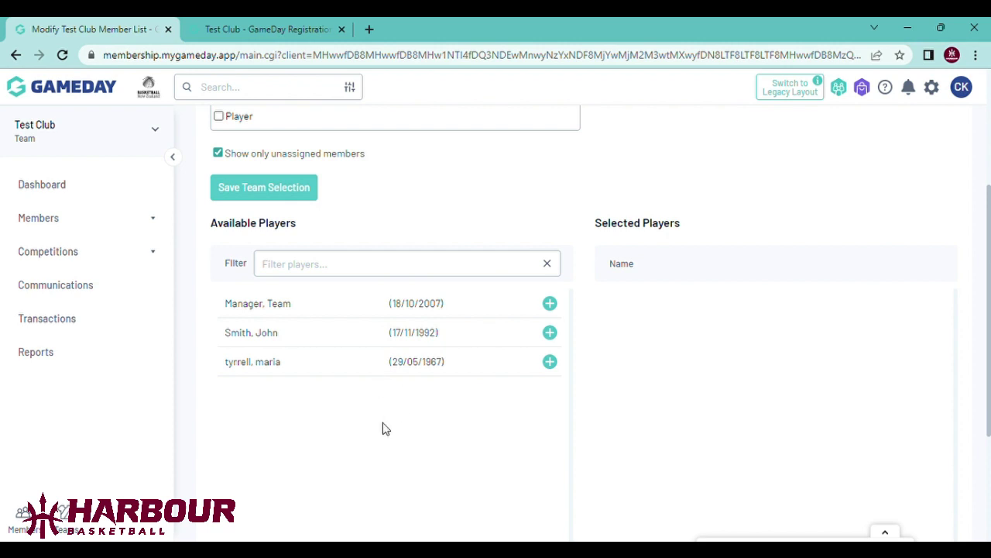
pyautogui.click(550, 333)
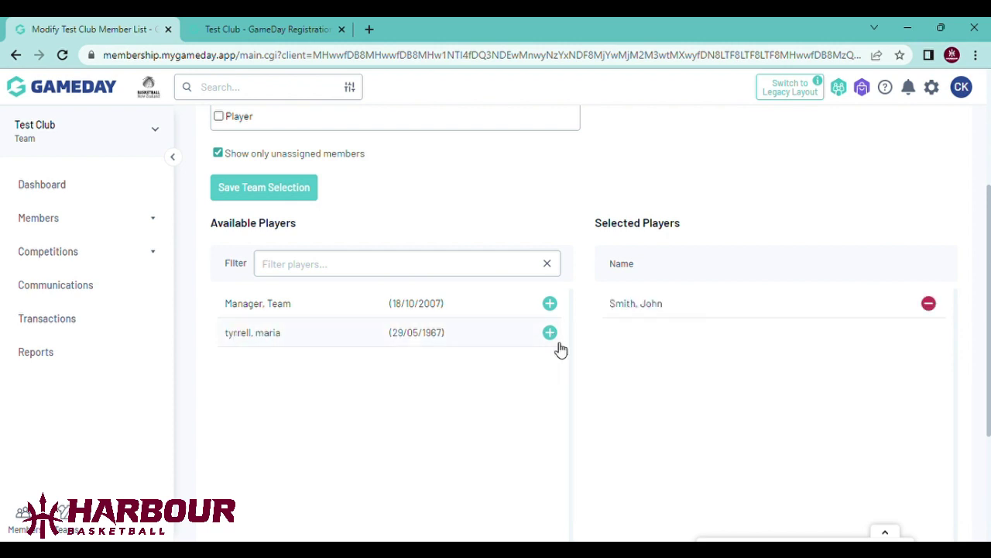
pyautogui.click(550, 333)
pyautogui.click(303, 194)
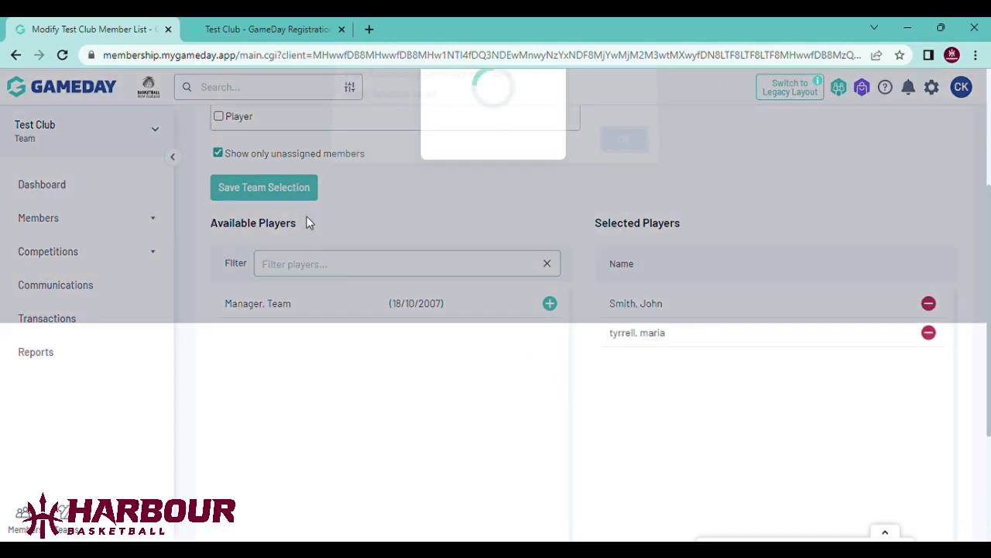
pyautogui.click(630, 151)
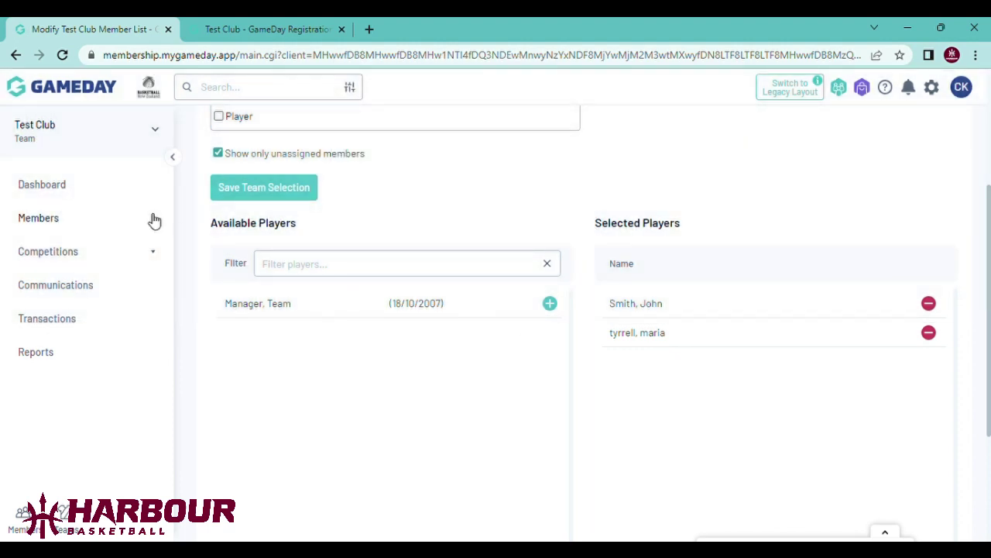
pyautogui.click(106, 223)
pyautogui.click(98, 248)
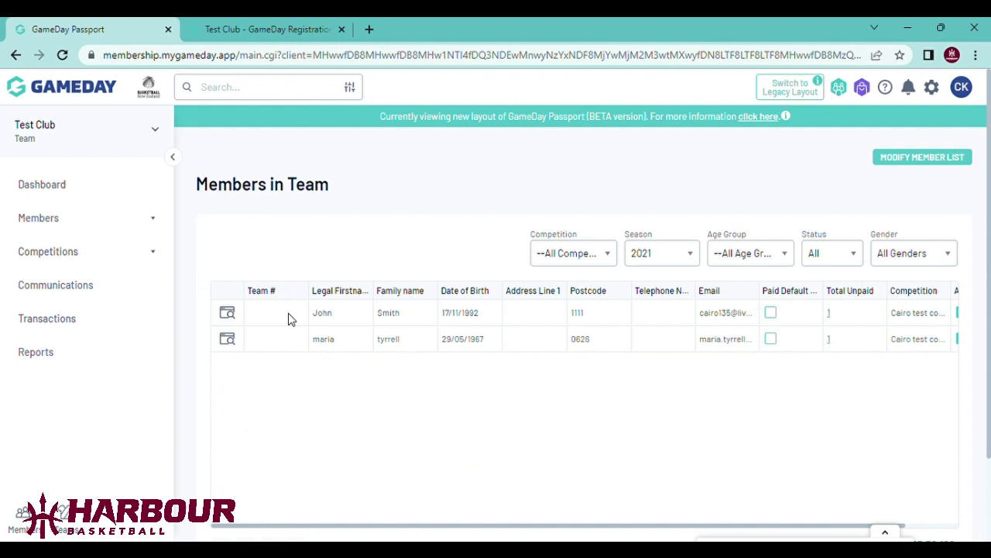
# - Enter playing numbers 45 and 66 in the Team # cells of Test Club's two players
pyautogui.click(294, 319)
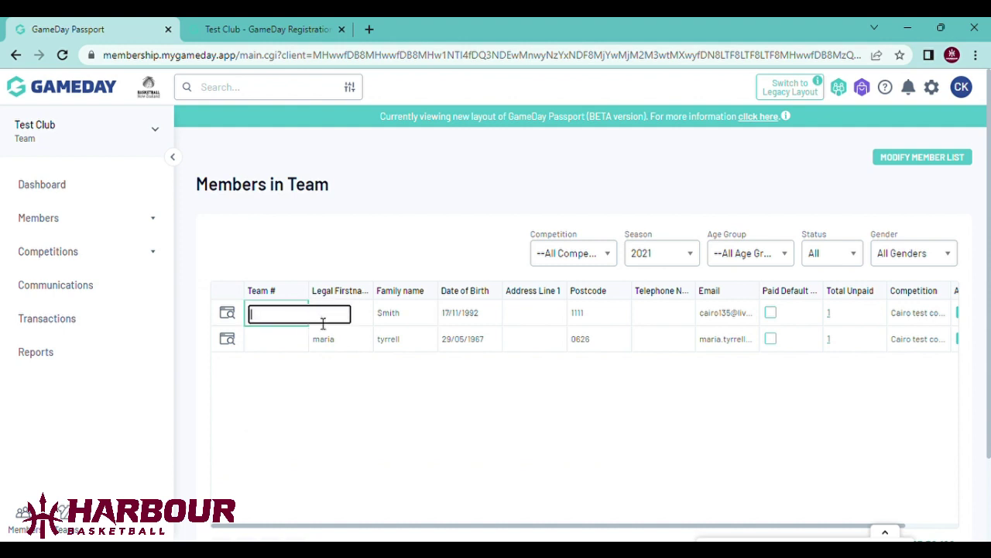
pyautogui.press('Return')
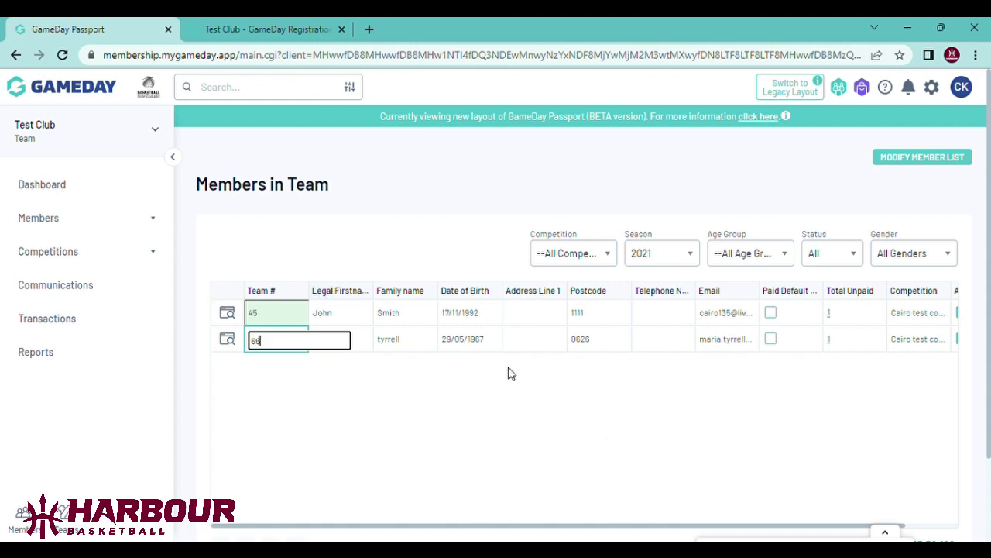
pyautogui.click(409, 343)
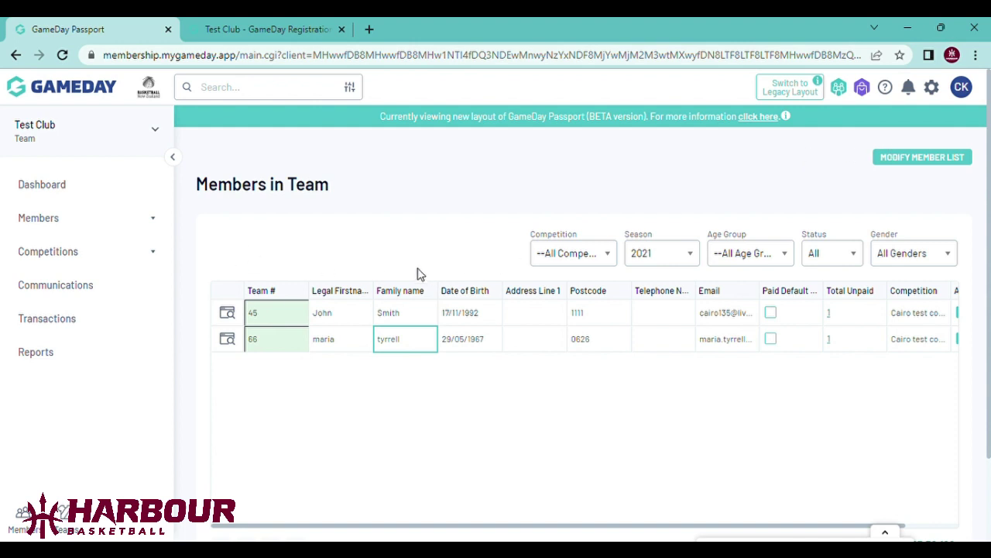
pyautogui.click(65, 221)
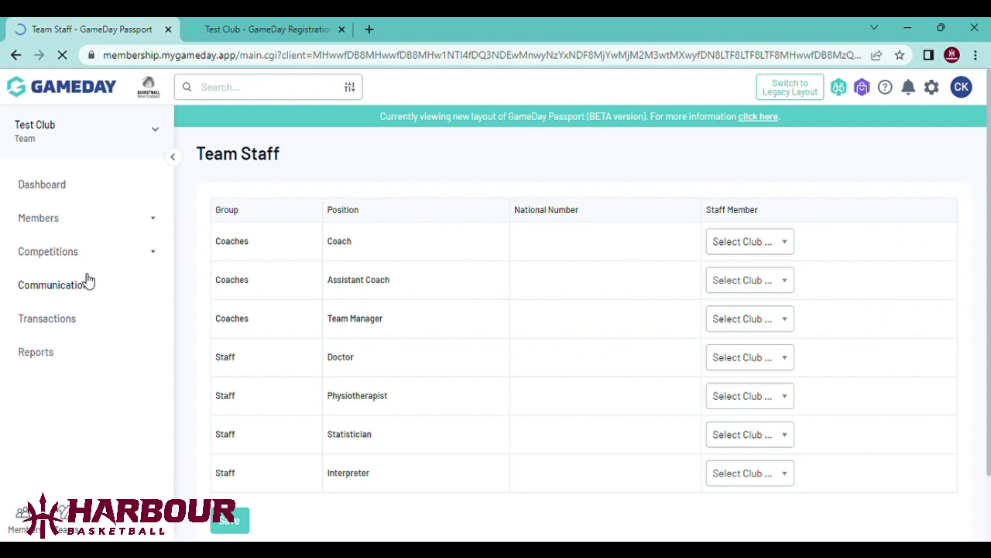
# - Choose the same club official in both the Coach and Team Manager dropdowns, then save
pyautogui.click(757, 245)
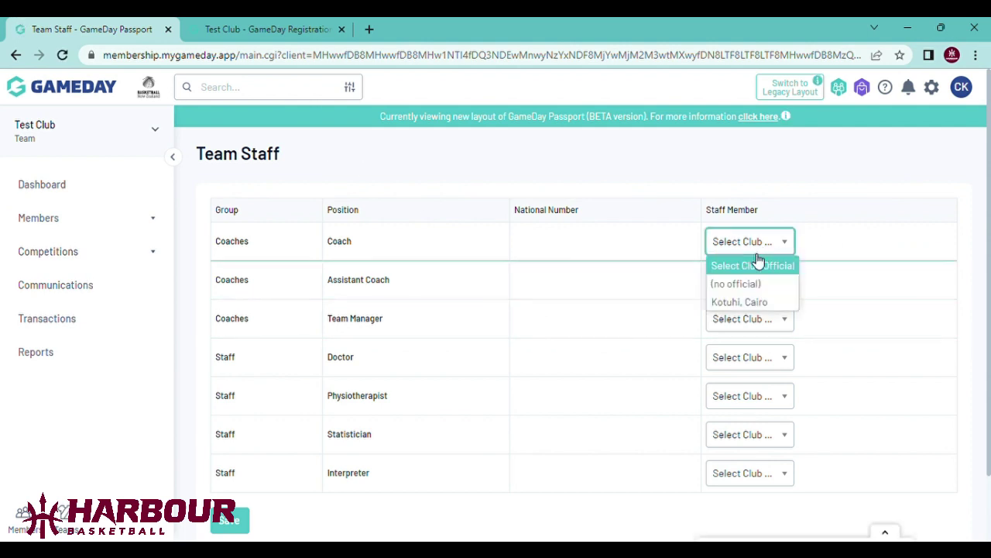
pyautogui.click(755, 302)
pyautogui.click(751, 329)
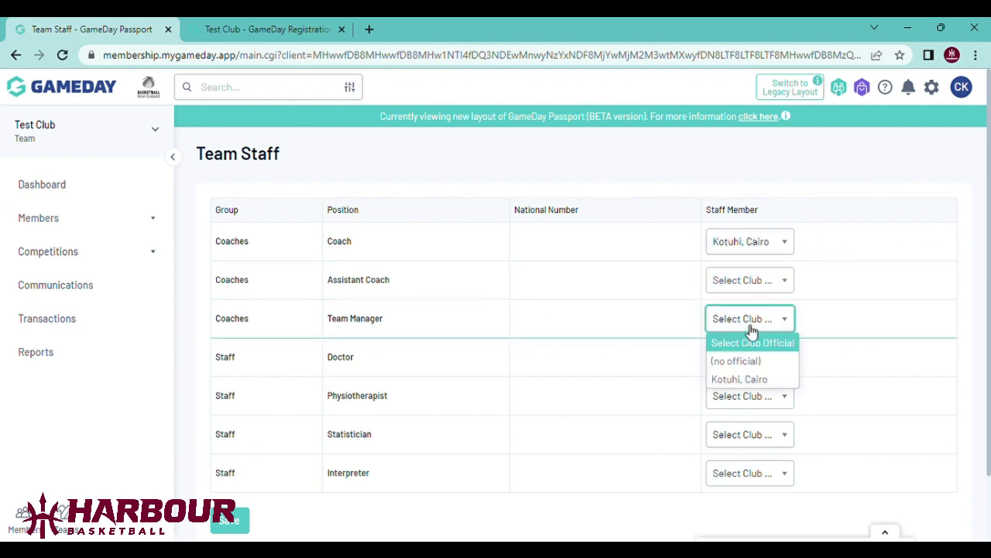
pyautogui.click(755, 380)
pyautogui.click(220, 526)
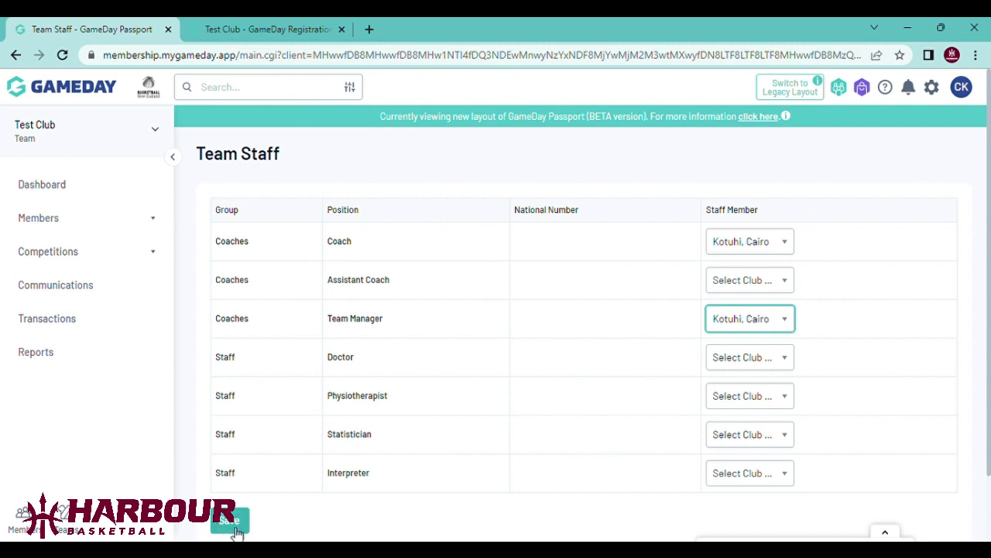